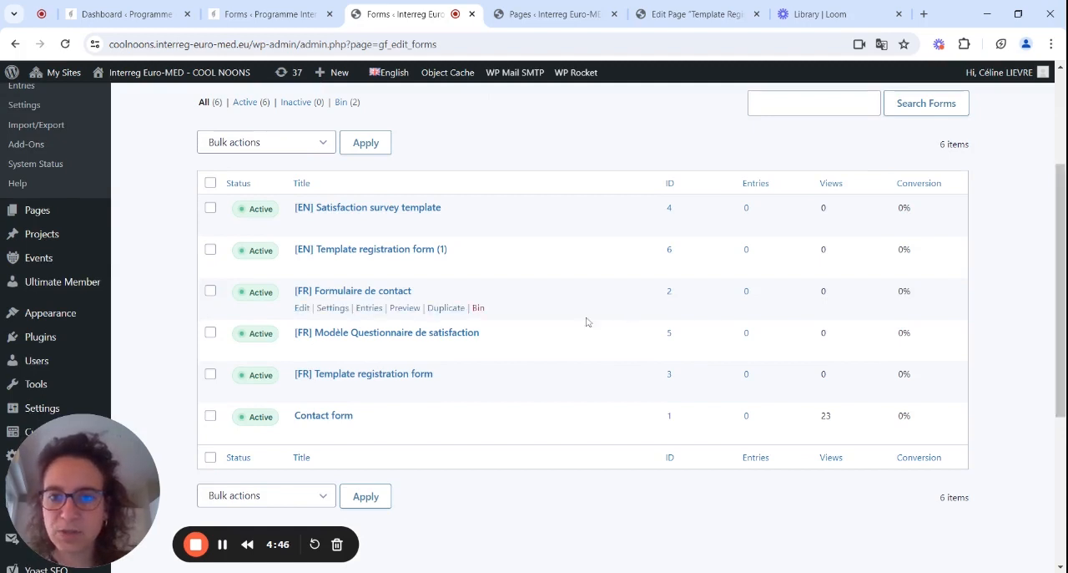
Duplicate the "[EN] Template registration form (1)" form and open the copy for editing.
mouse_move(369, 276)
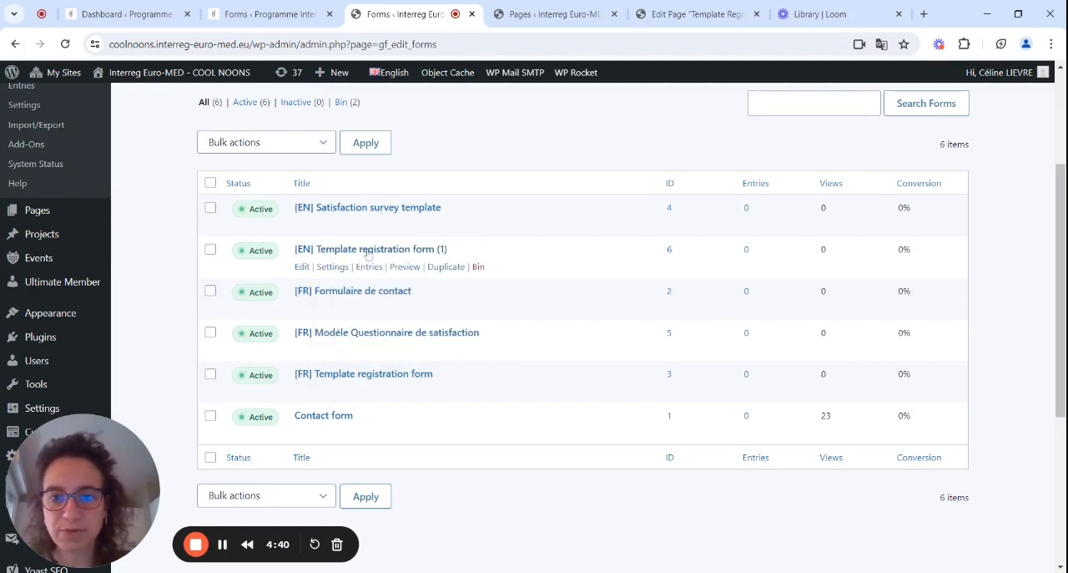
left_click(445, 267)
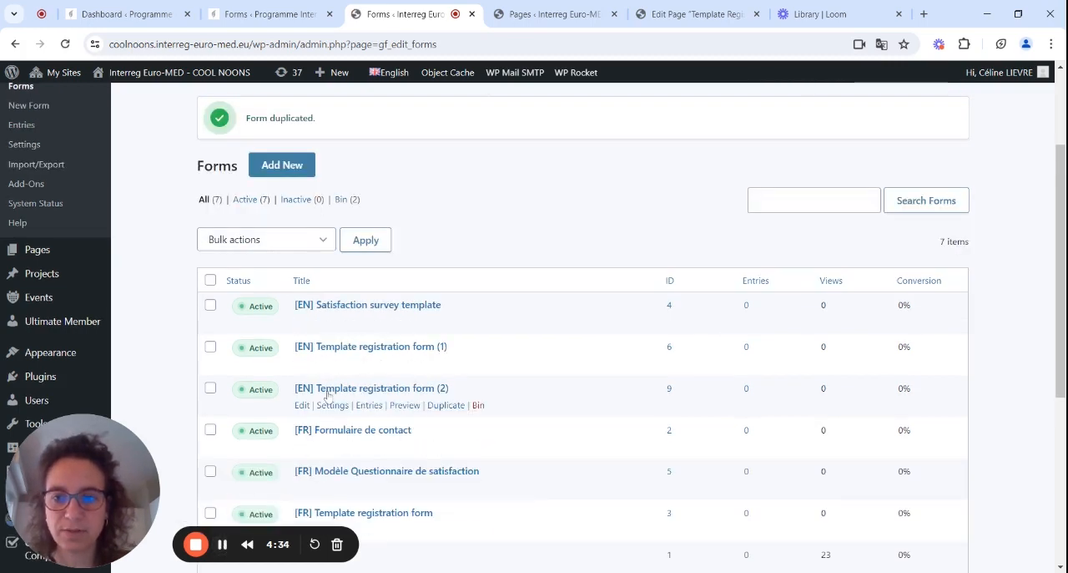
left_click(304, 392)
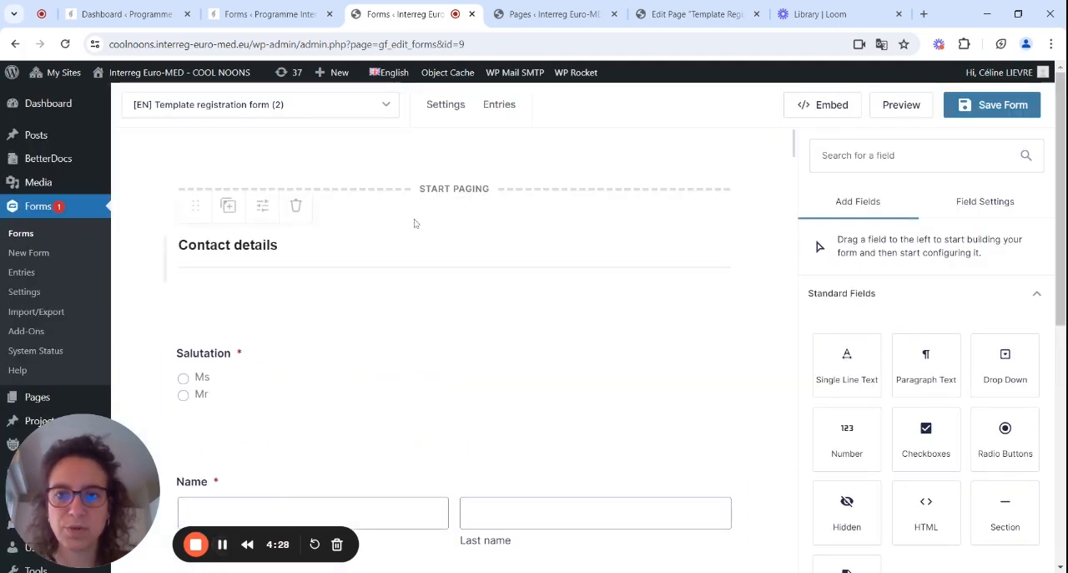
Change the form's title to "2024_06_Kick off meeting" in its form settings and save them.
mouse_move(447, 118)
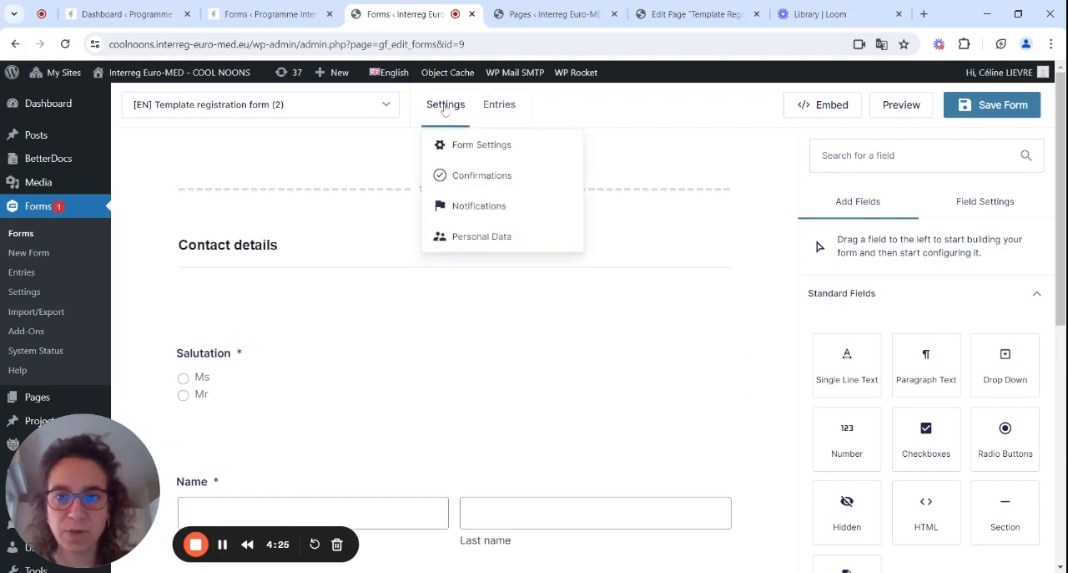
left_click(461, 150)
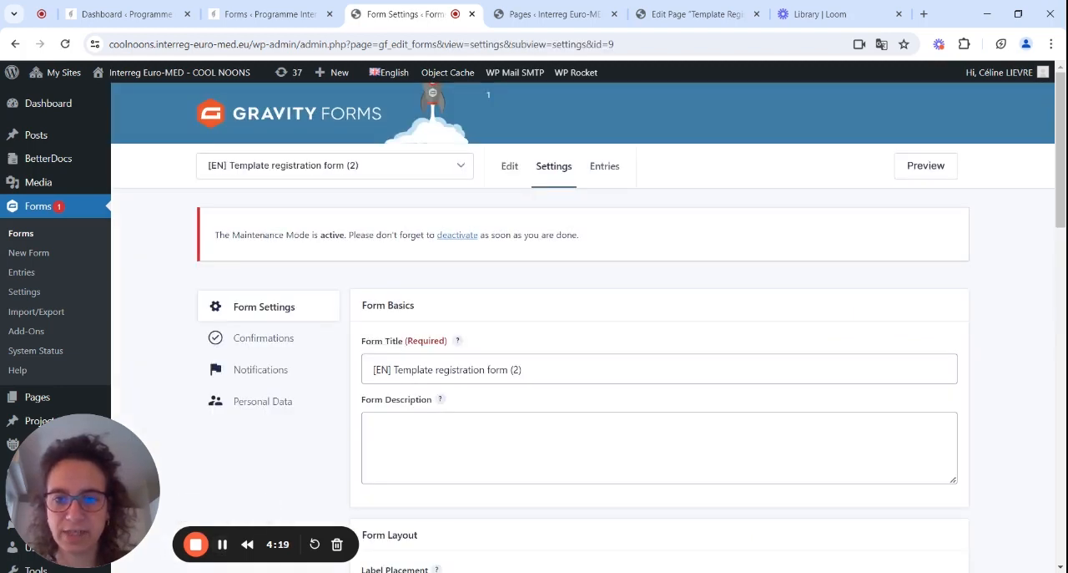
left_click_drag(524, 370, 358, 381)
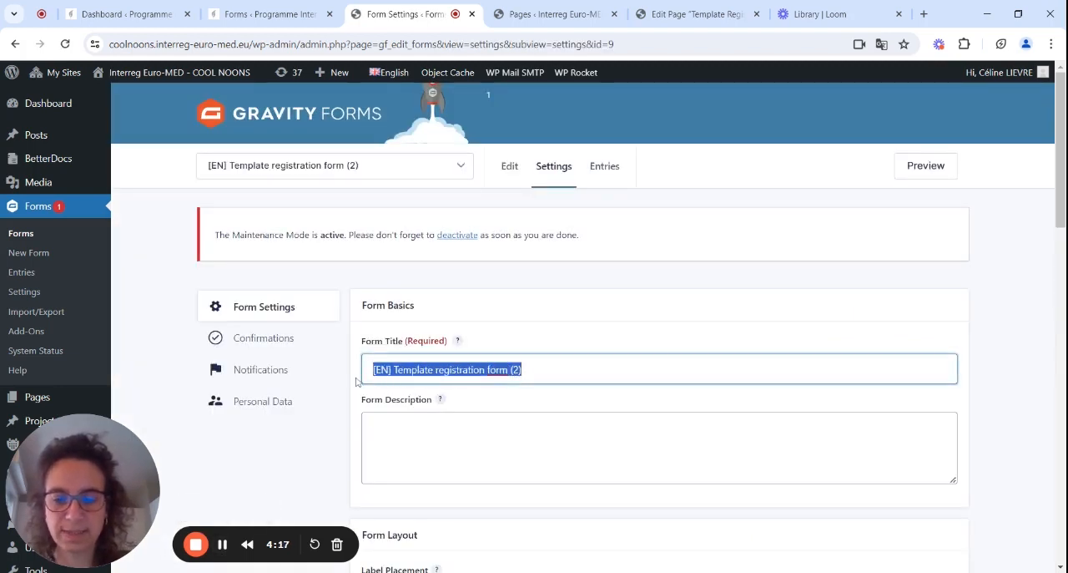
type("2024")
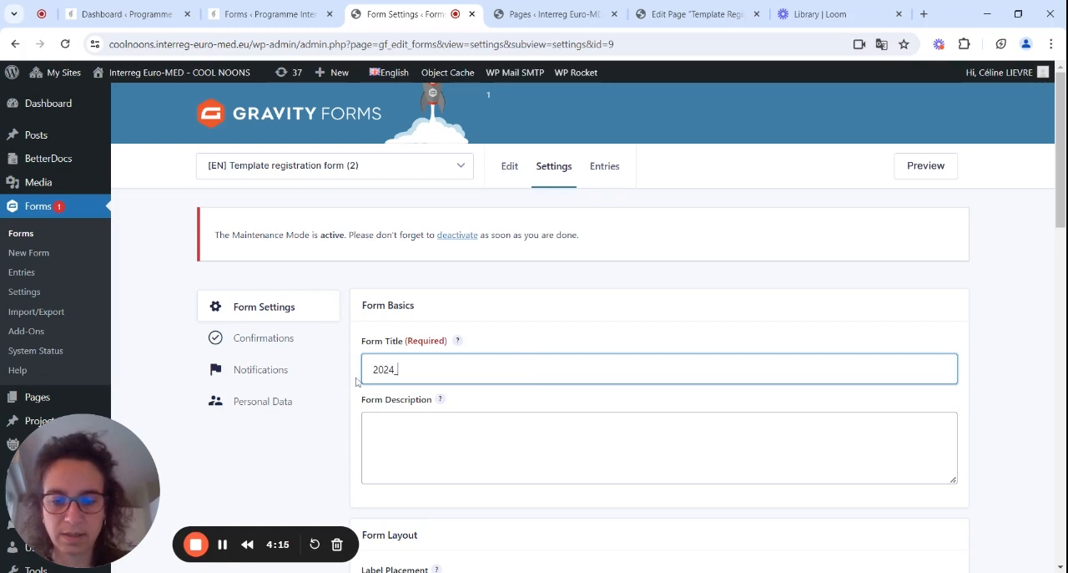
type("_06_")
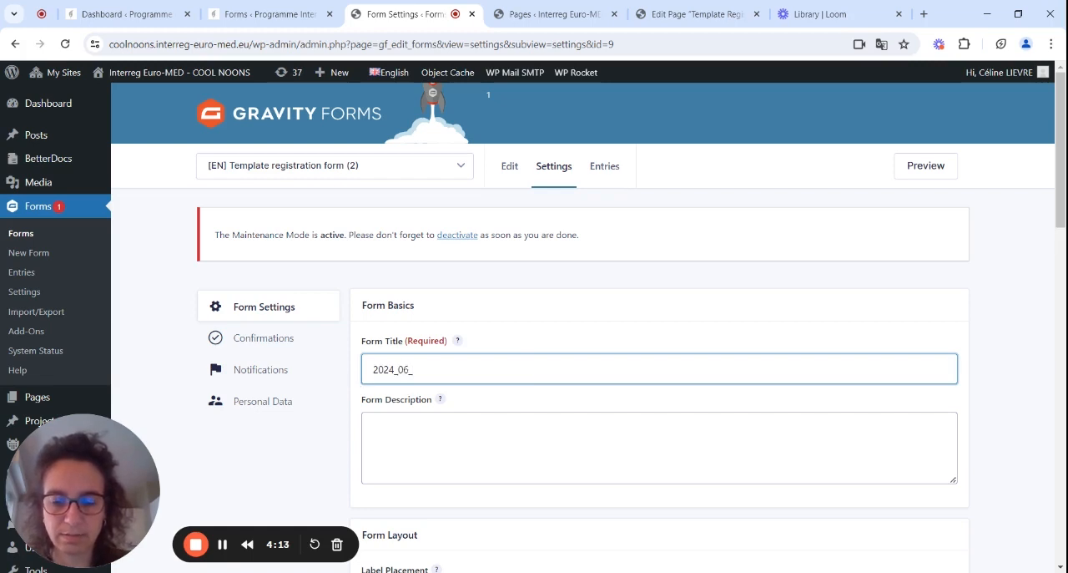
type("Kick off meeting")
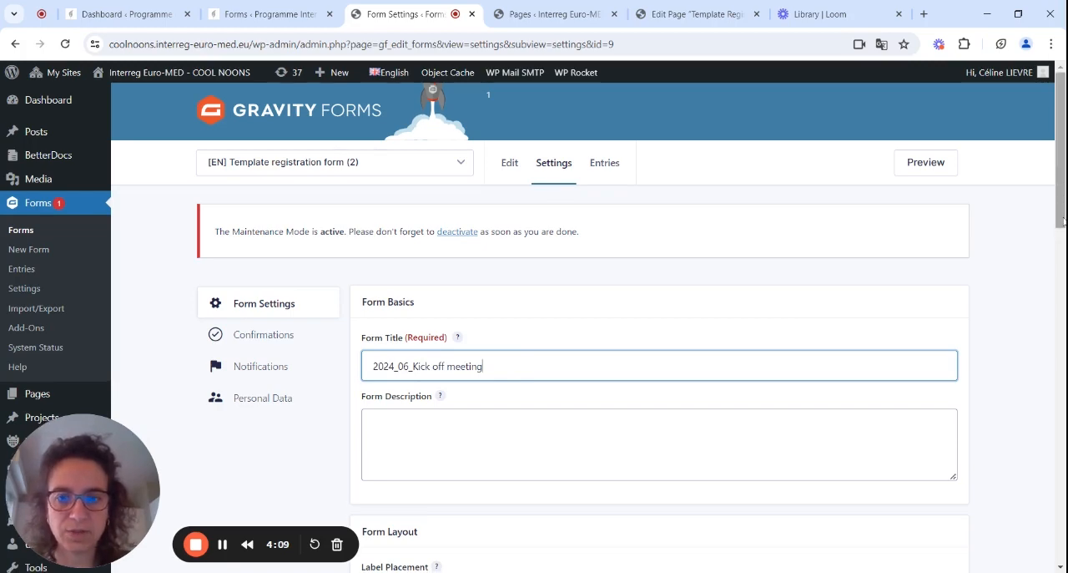
scroll(823, 315, "down", 4)
scroll(659, 334, "down", 2)
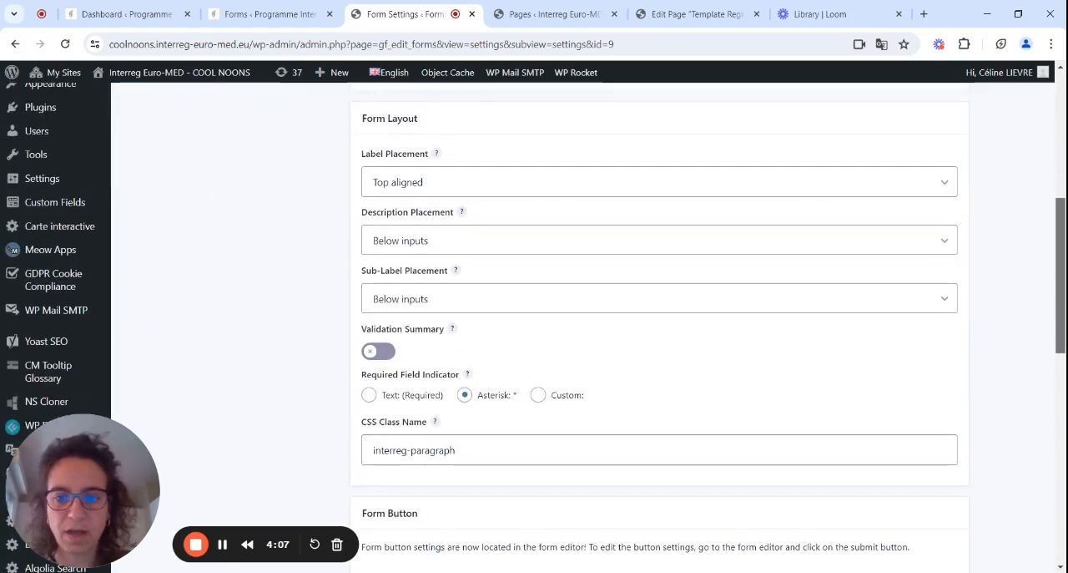
scroll(659, 334, "down", 1)
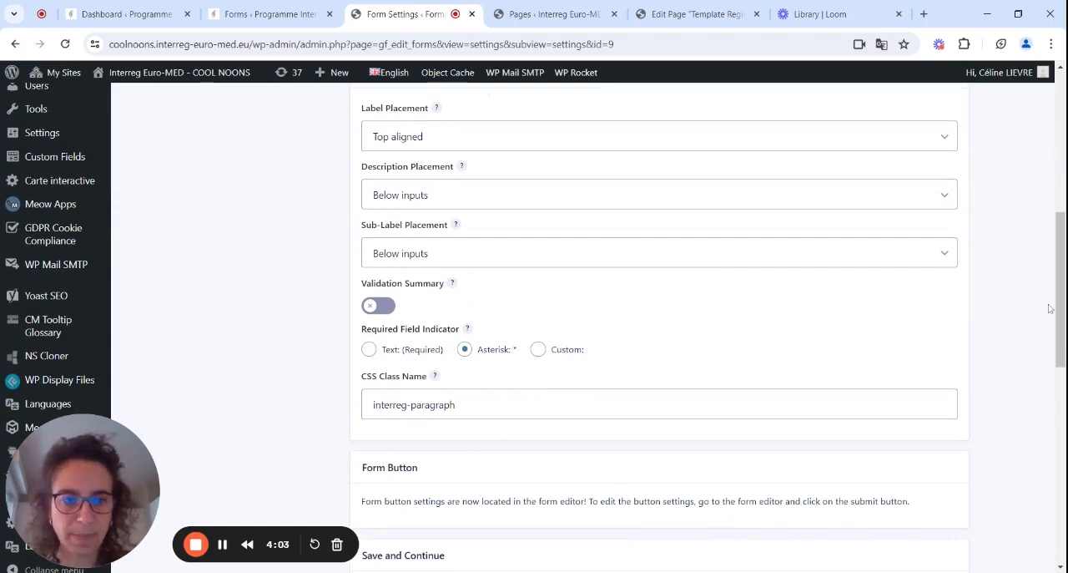
left_click_drag(1060, 297, 1061, 484)
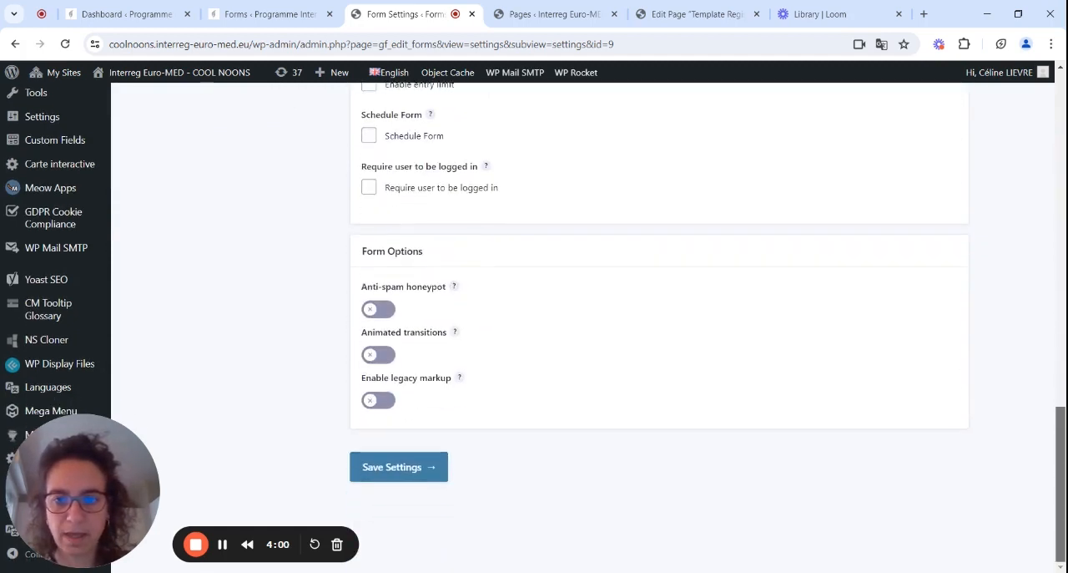
left_click(390, 466)
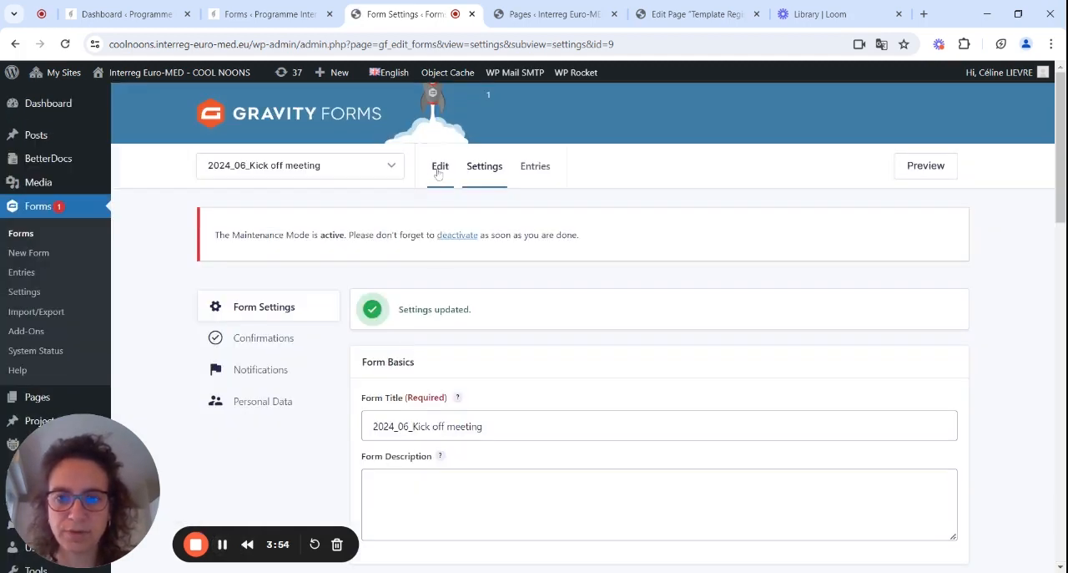
Return to the form editor and review the existing fields from Contact details through the Location section.
left_click(439, 171)
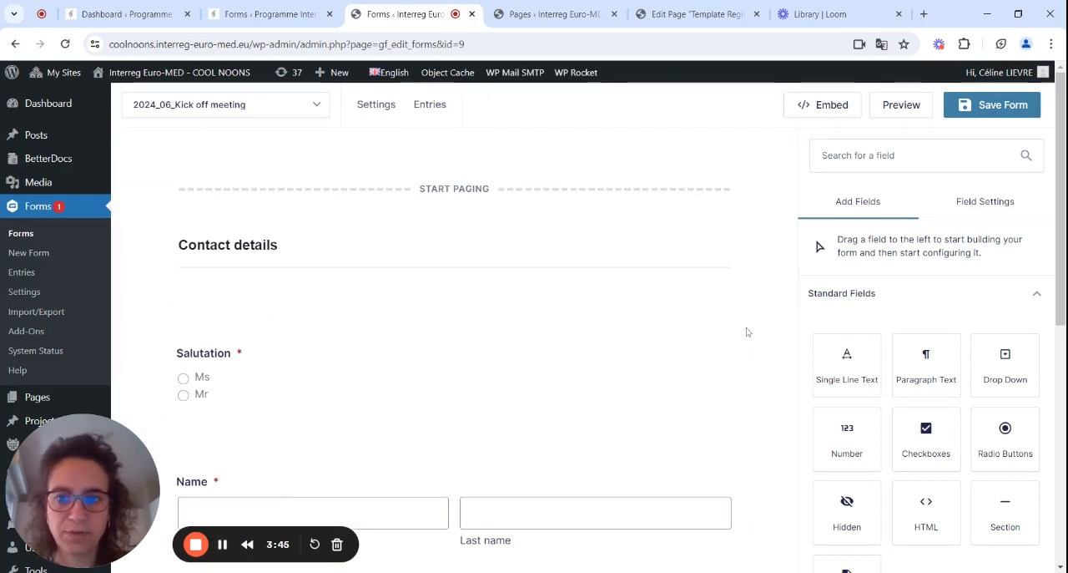
scroll(455, 334, "down", 2)
scroll(455, 333, "up", 2)
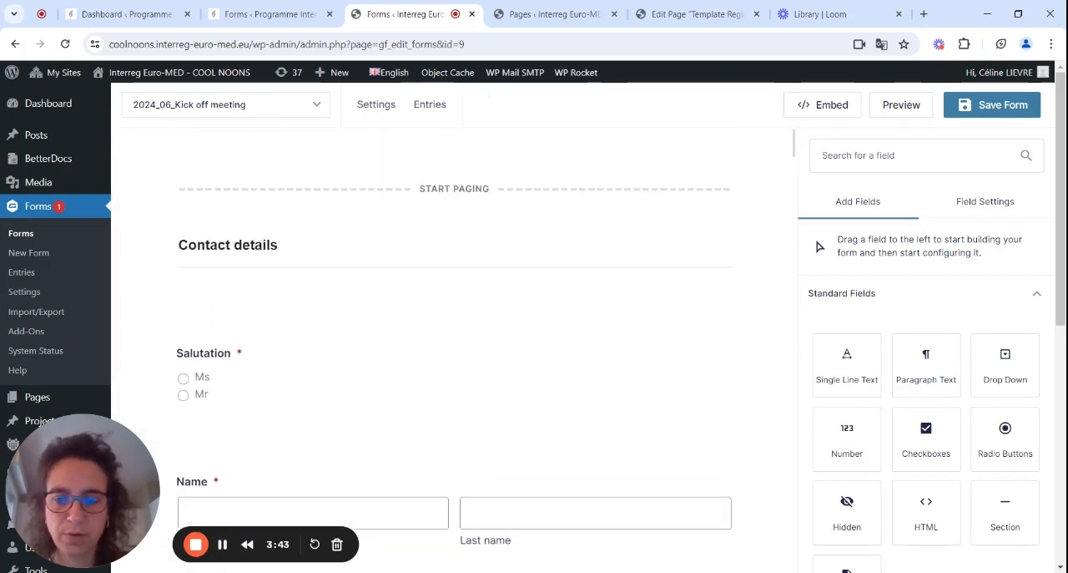
scroll(455, 334, "down", 1)
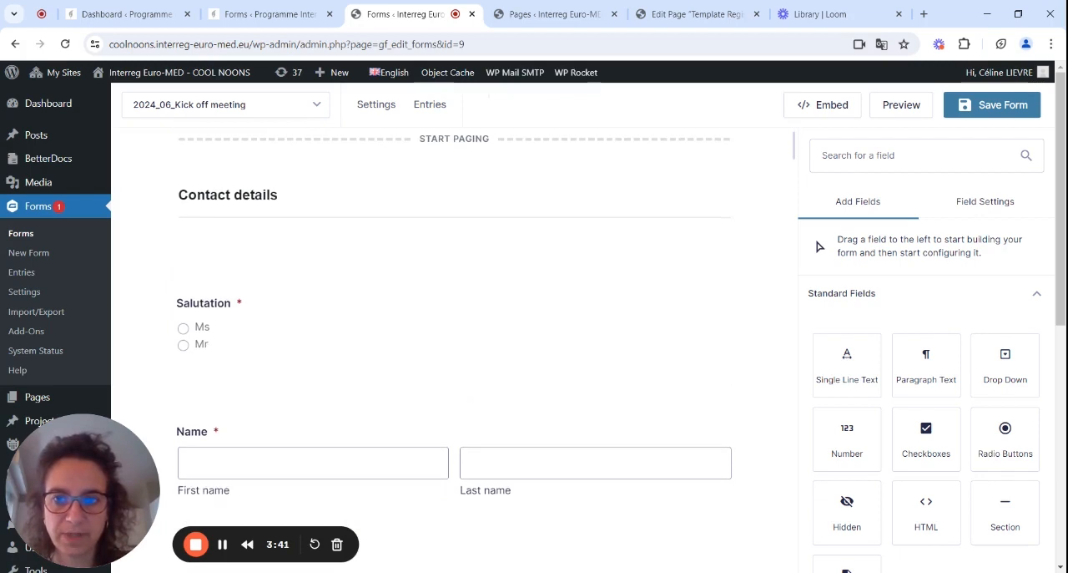
scroll(455, 334, "down", 4)
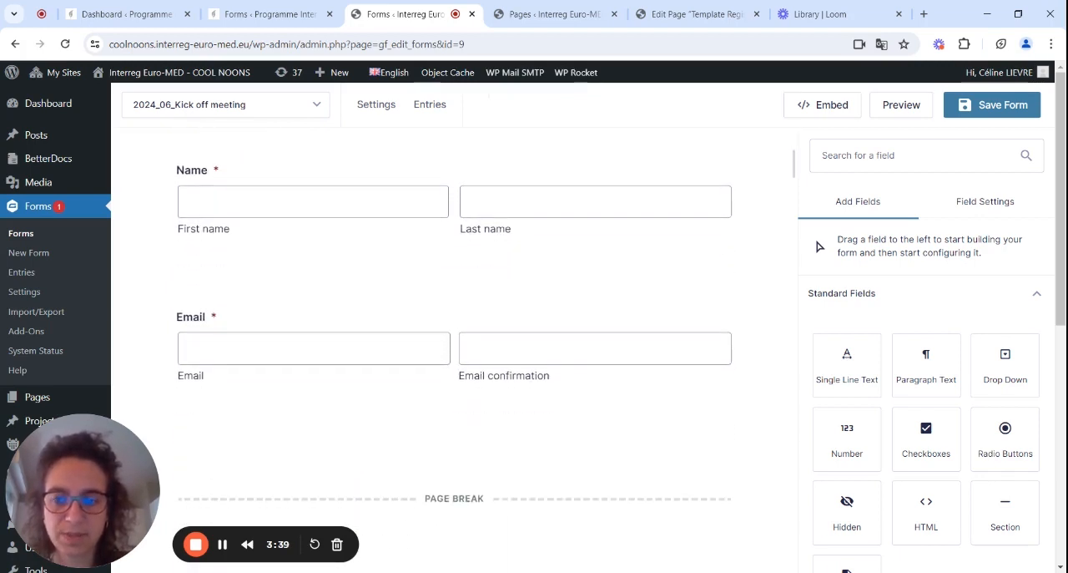
scroll(455, 333, "down", 3)
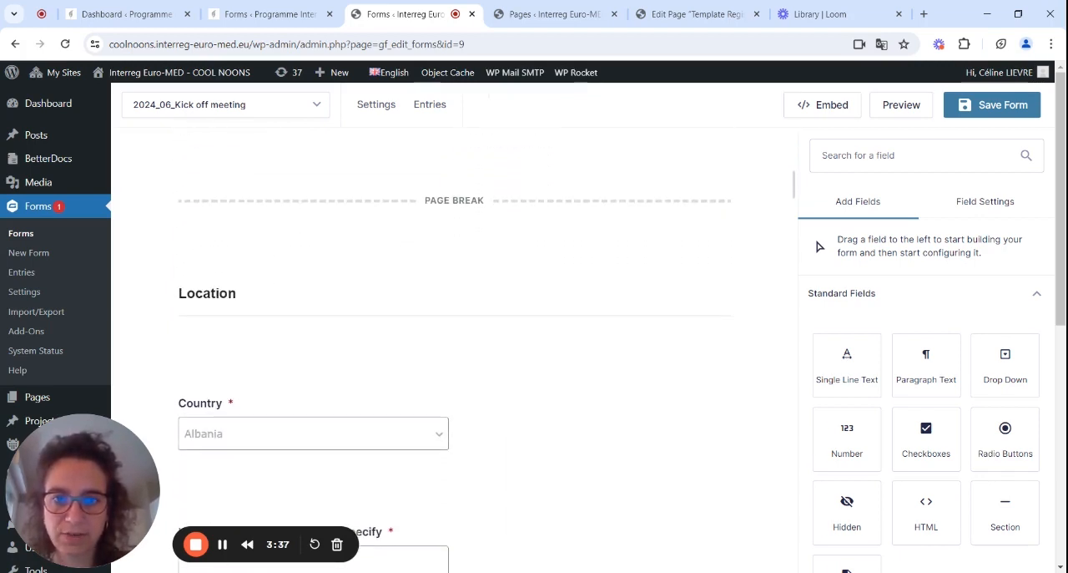
scroll(454, 350, "up", 5)
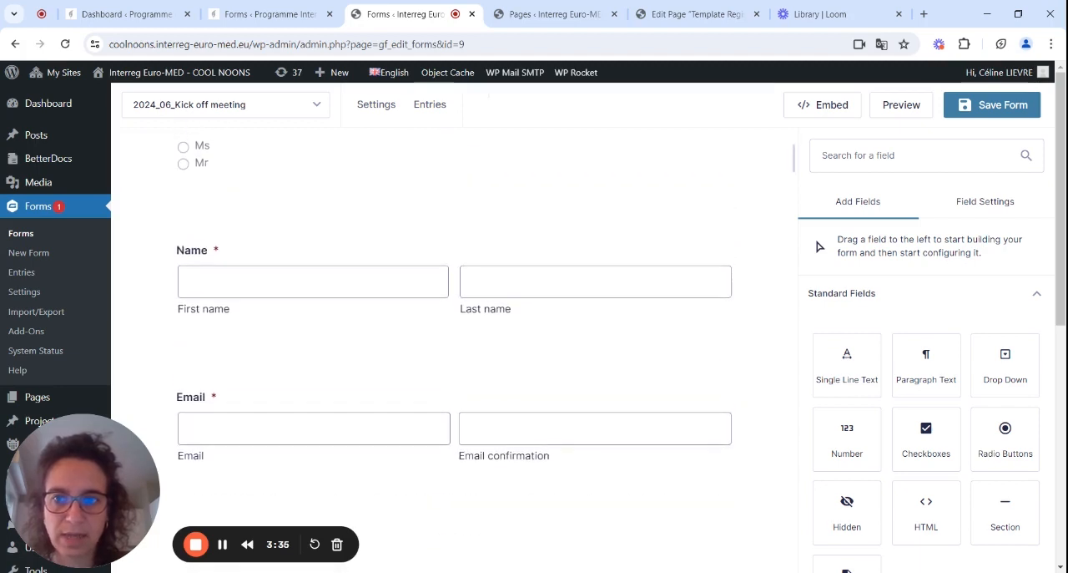
Add a Radio Buttons field between the Email field and the page break, labelled "I will attend the event:".
scroll(455, 334, "down", 2)
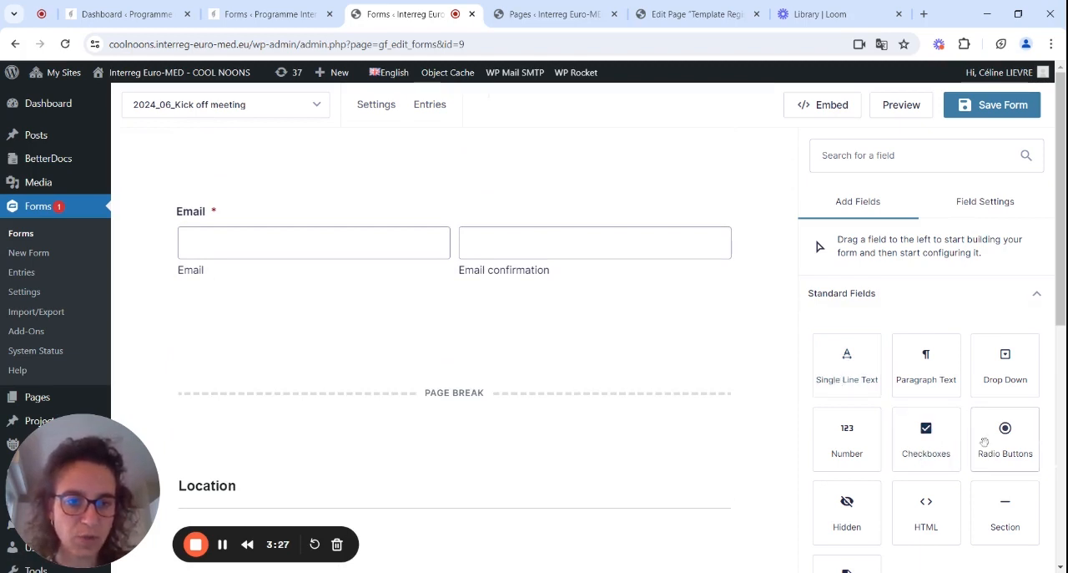
left_click_drag(1002, 435, 471, 342)
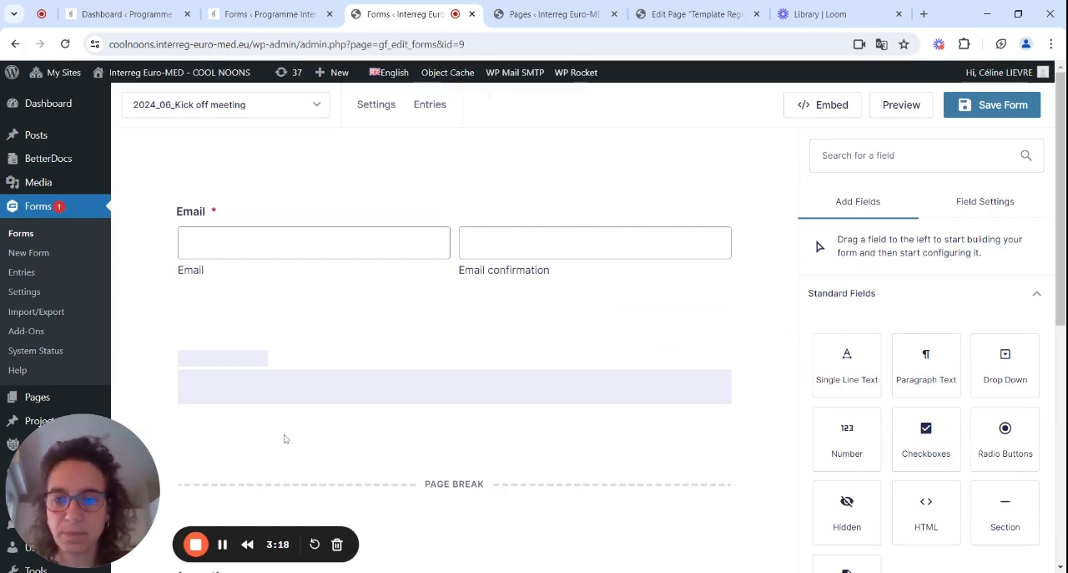
left_click(222, 544)
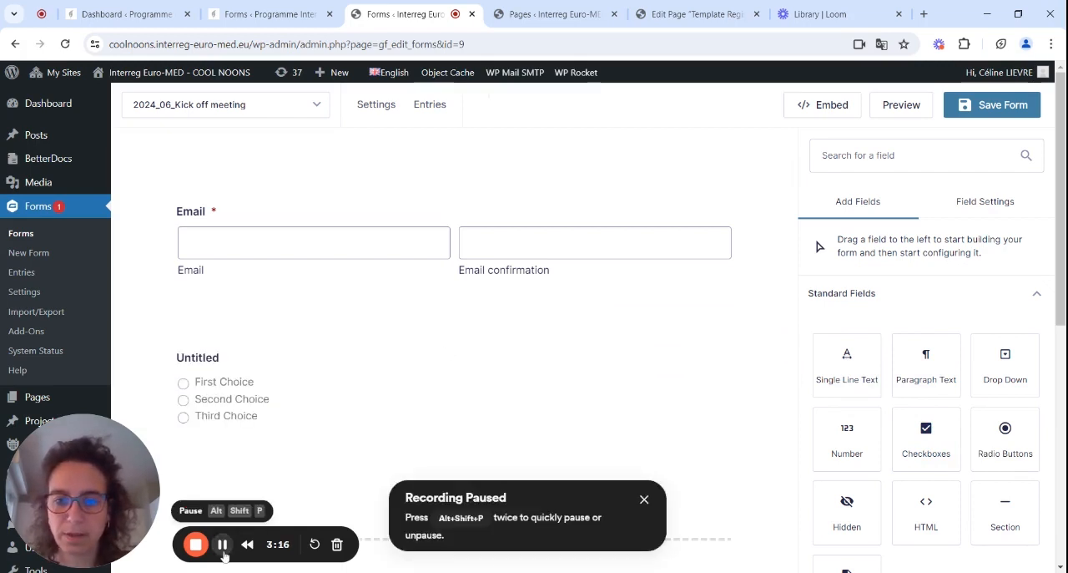
left_click(210, 402)
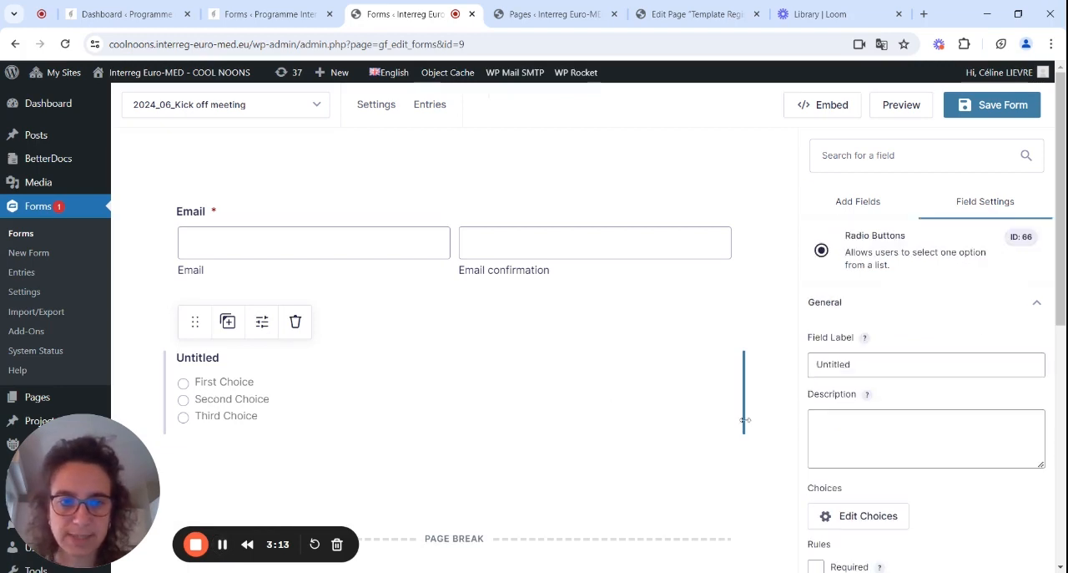
left_click_drag(855, 364, 808, 375)
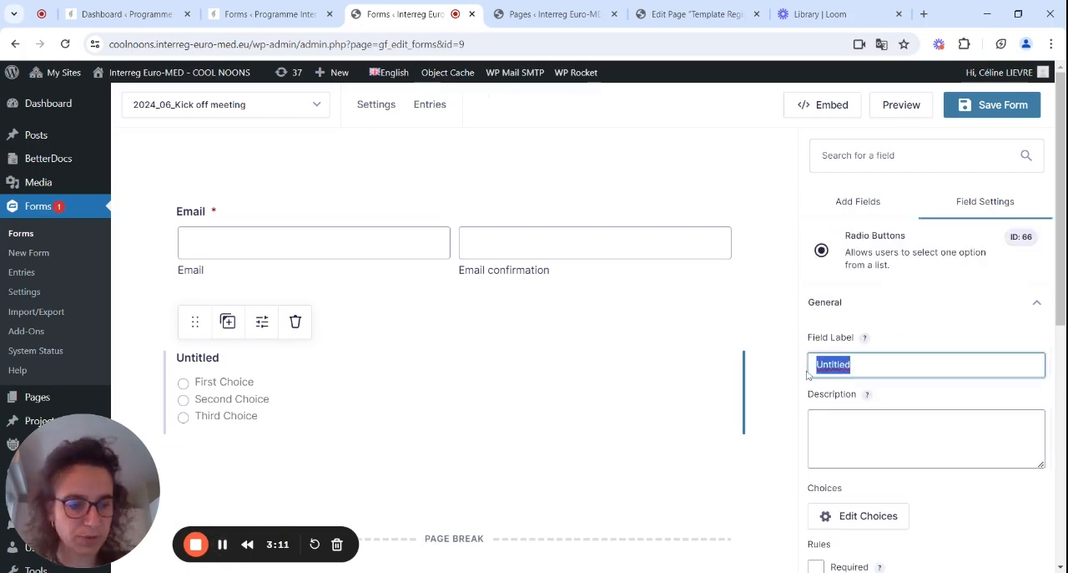
type("I will ")
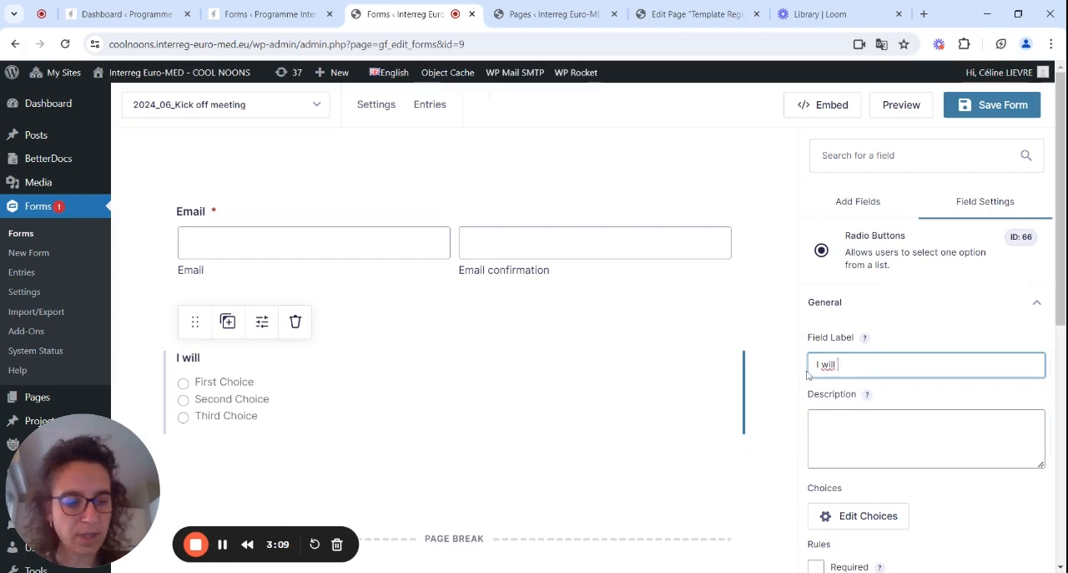
type("attend the event:")
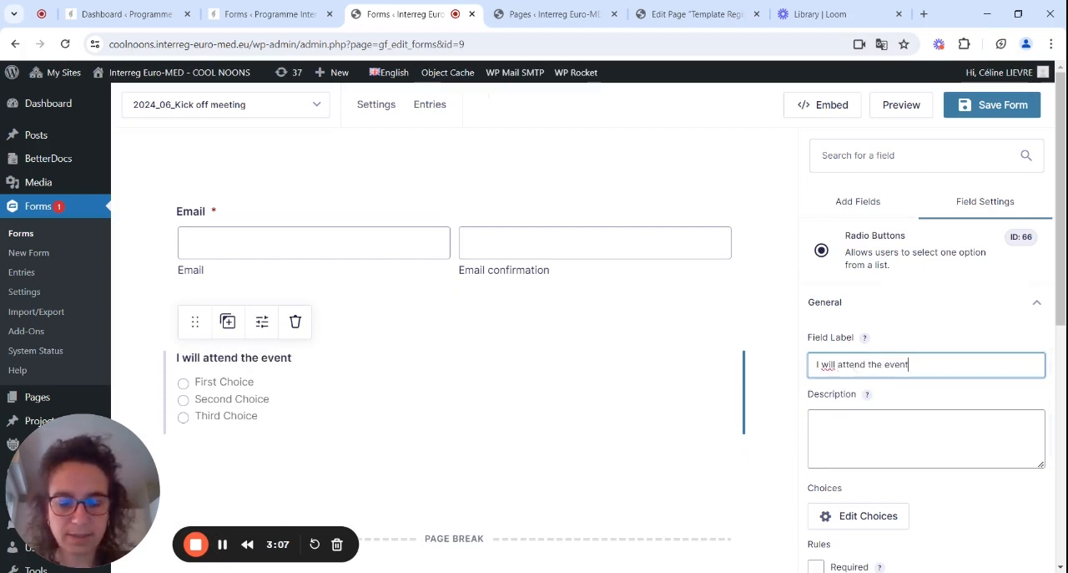
Set the attendance field's first two choices to "Online" and "In Marseille", remove the third, and return to the list of addable fields.
left_click(853, 524)
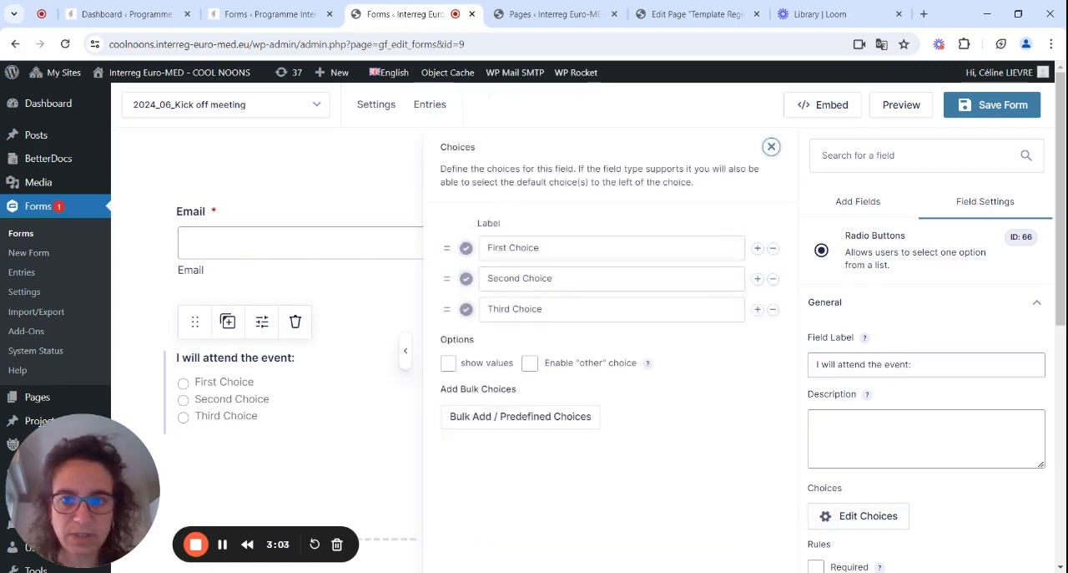
left_click_drag(543, 248, 486, 248)
type("Online")
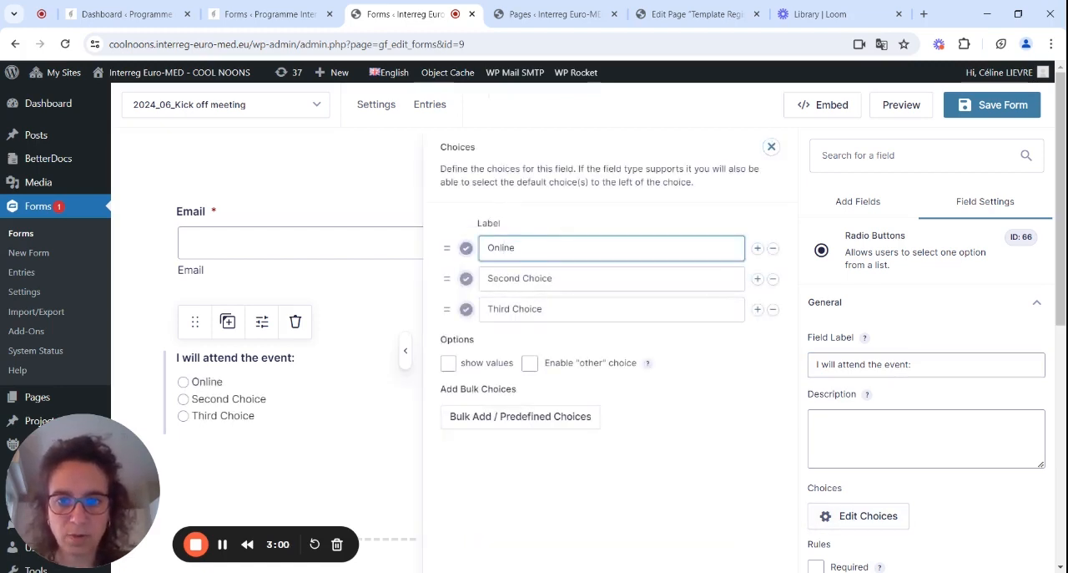
triple_click(536, 279)
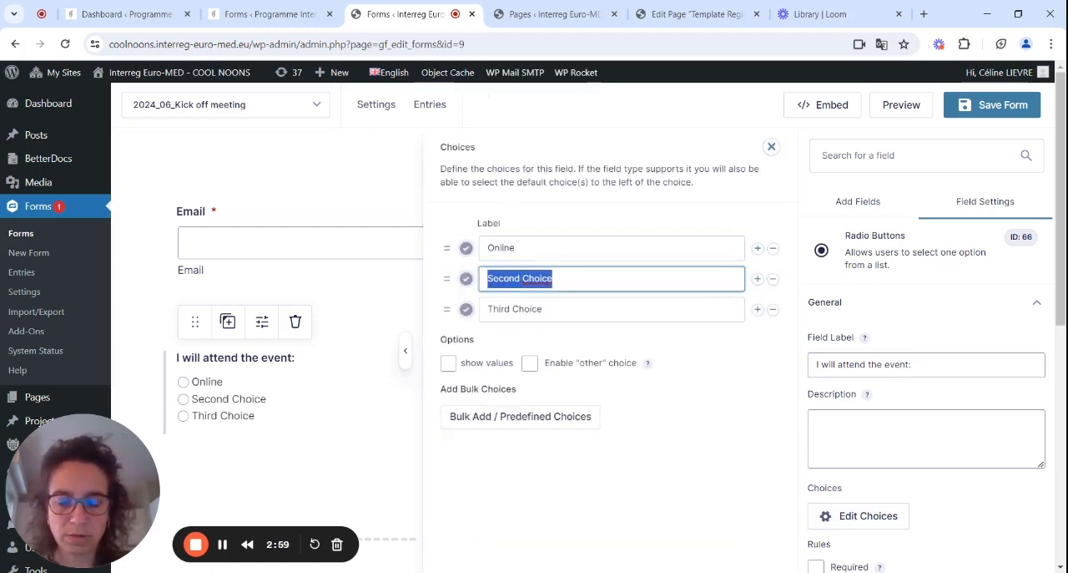
type("I nM")
key("BackSpace")
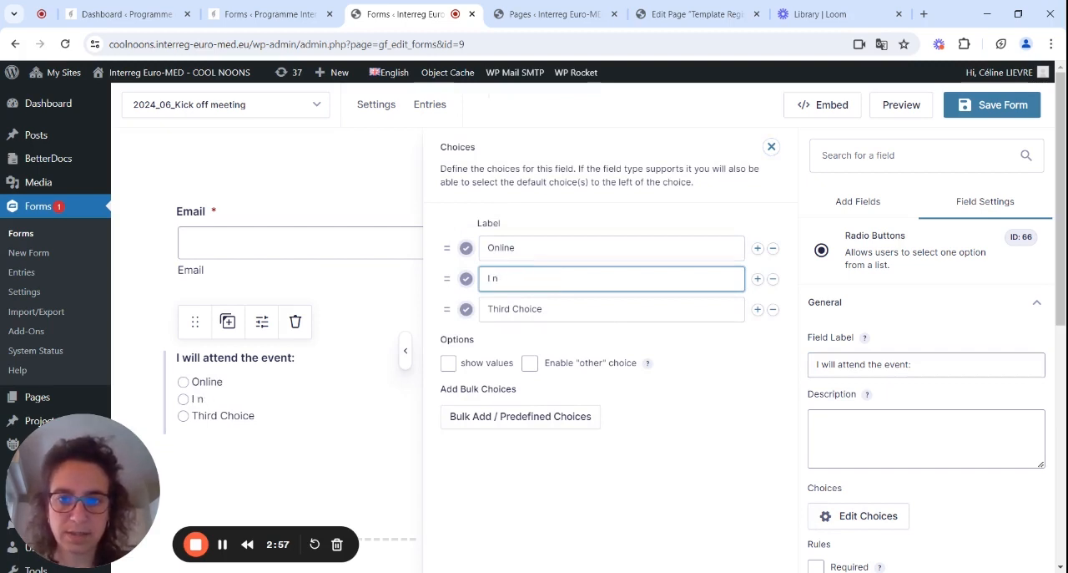
type("n Marseil")
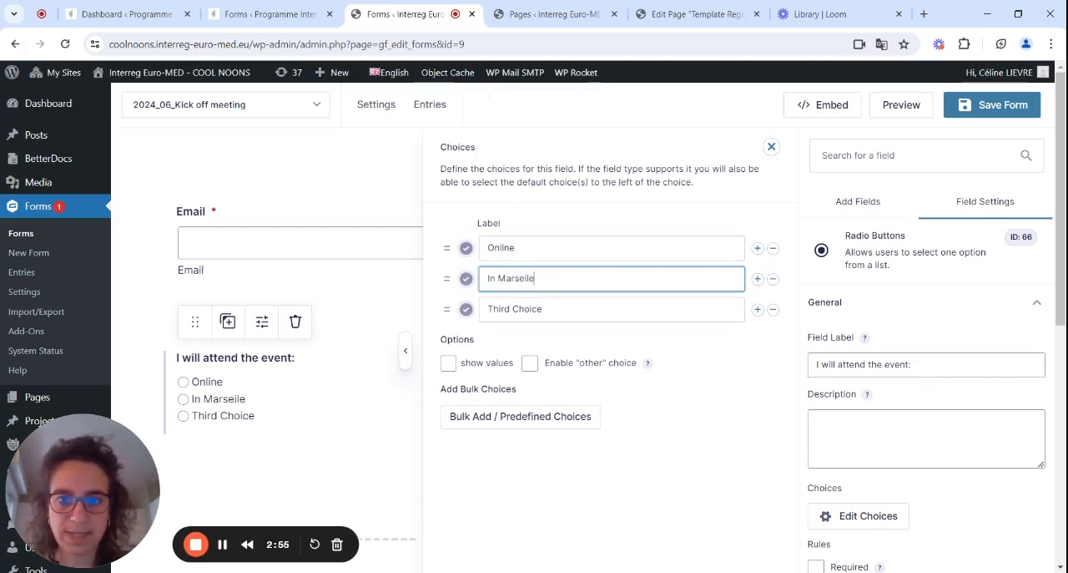
type("le")
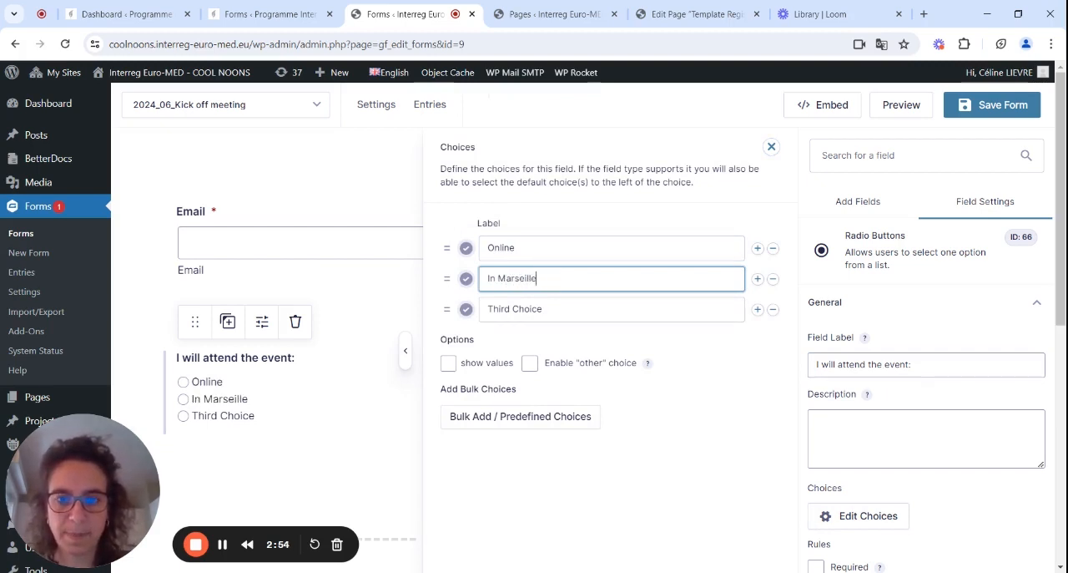
left_click(773, 308)
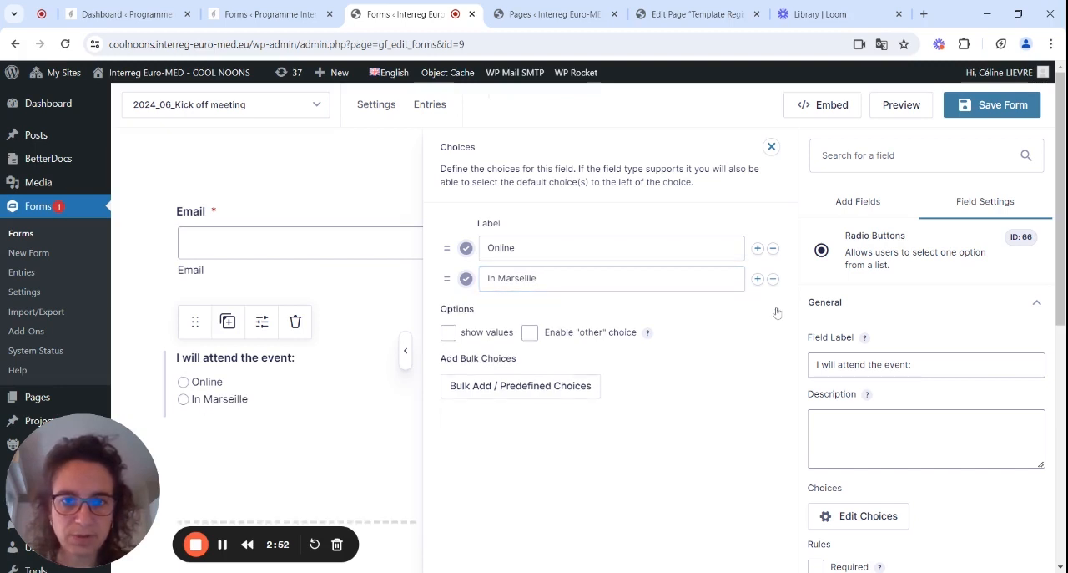
left_click(771, 148)
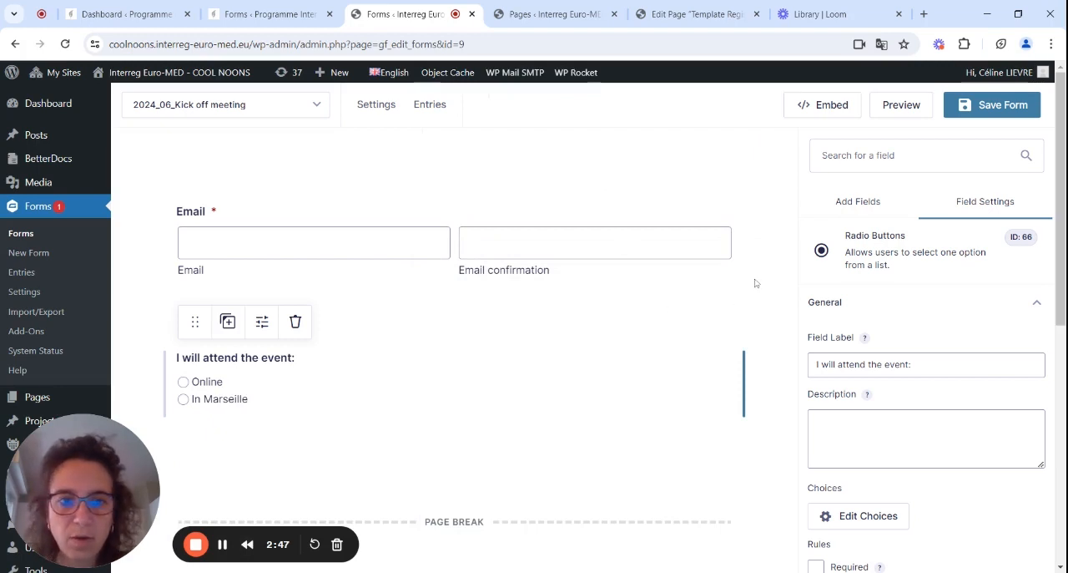
left_click(866, 204)
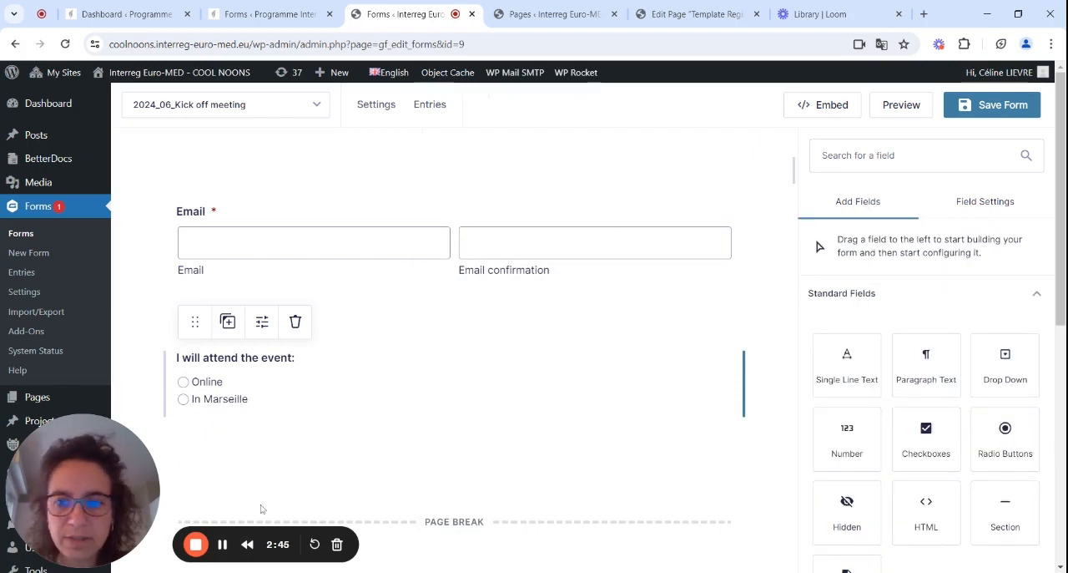
Duplicate the "I will attend the event:" field and label the copy "I will attend the dinner".
left_click(228, 324)
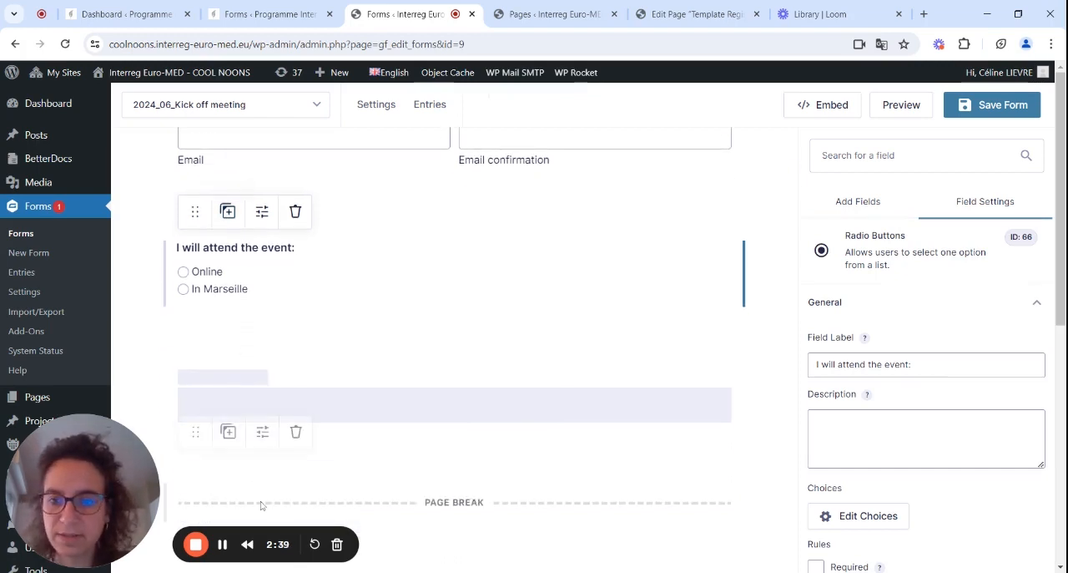
left_click(222, 544)
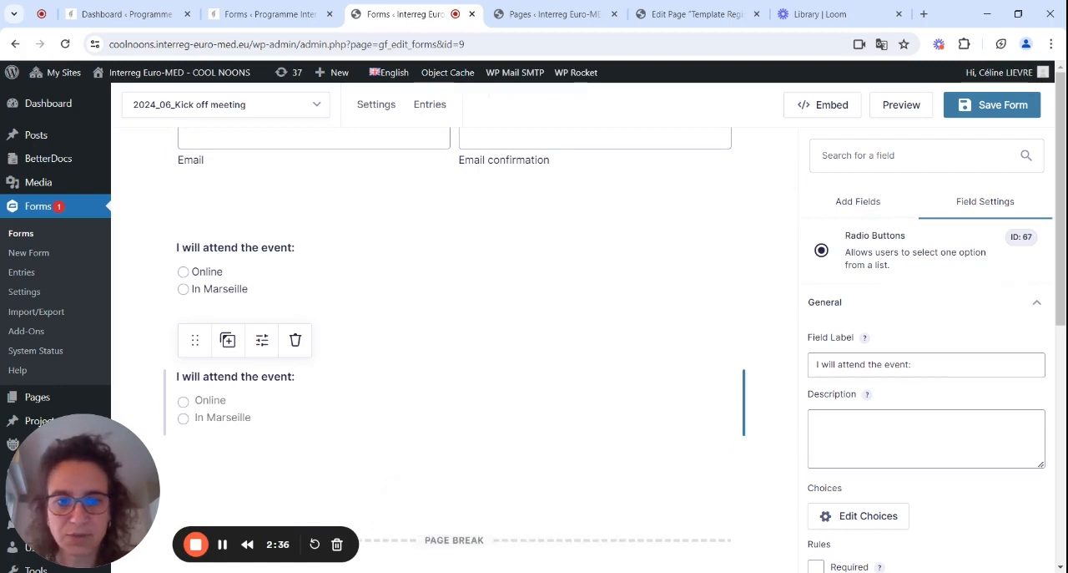
triple_click(865, 364)
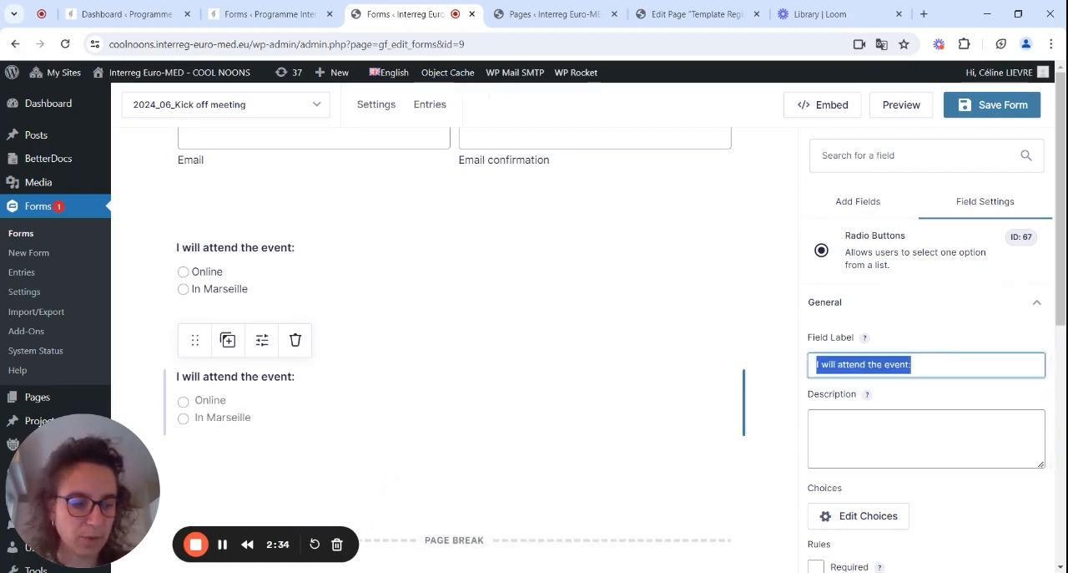
type("I wil")
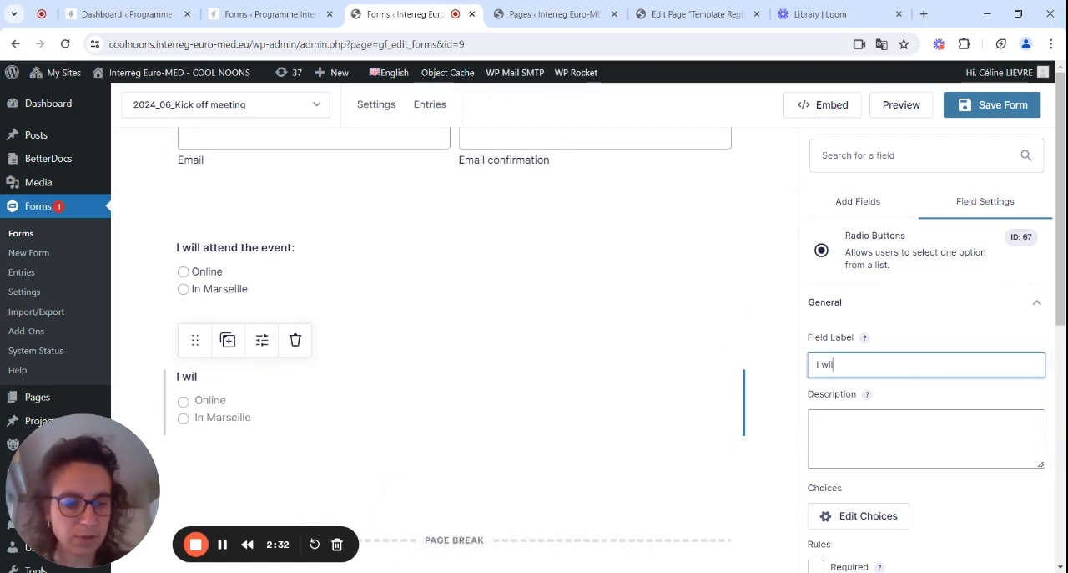
type("l atten")
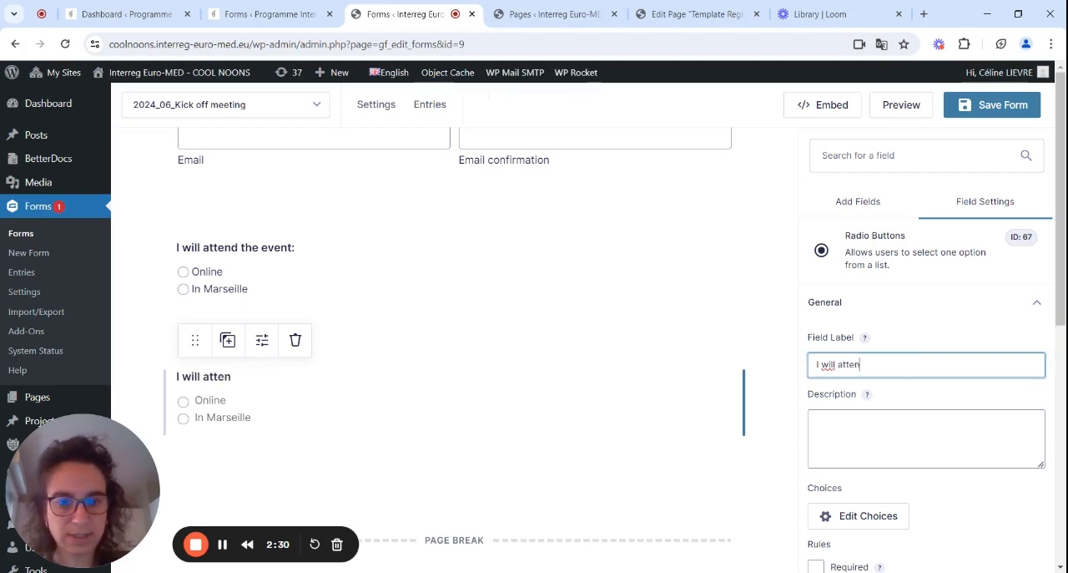
type("d the dinner")
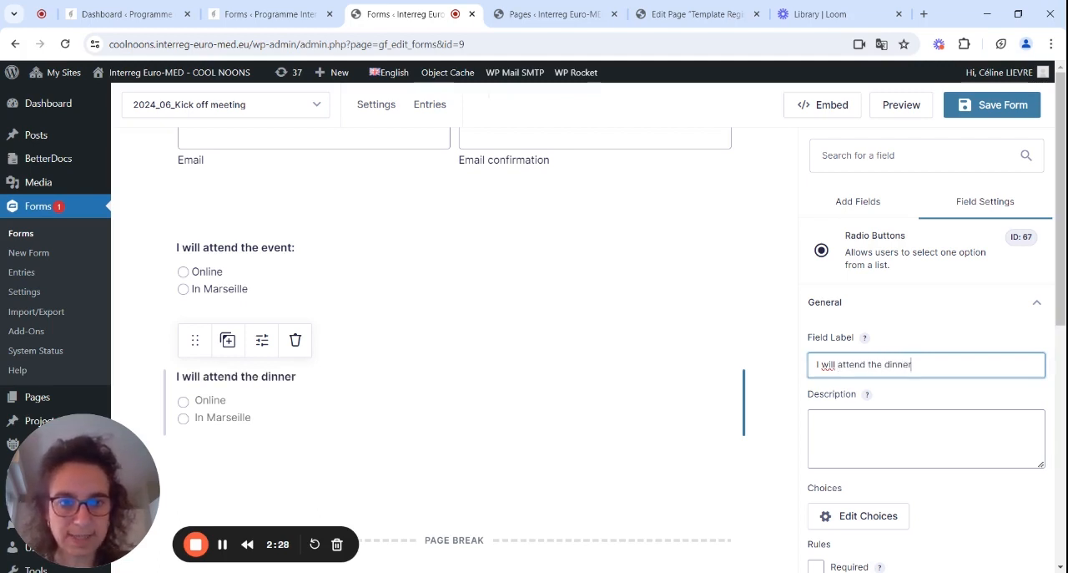
Change the dinner field's two choices to "Yes" and "No".
left_click(863, 517)
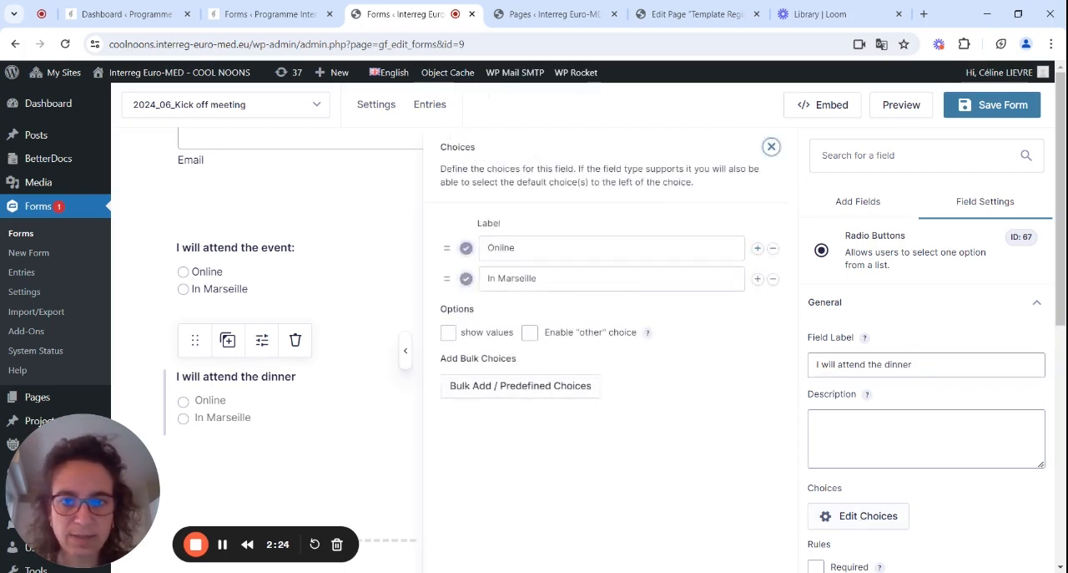
double_click(502, 248)
type("Yes")
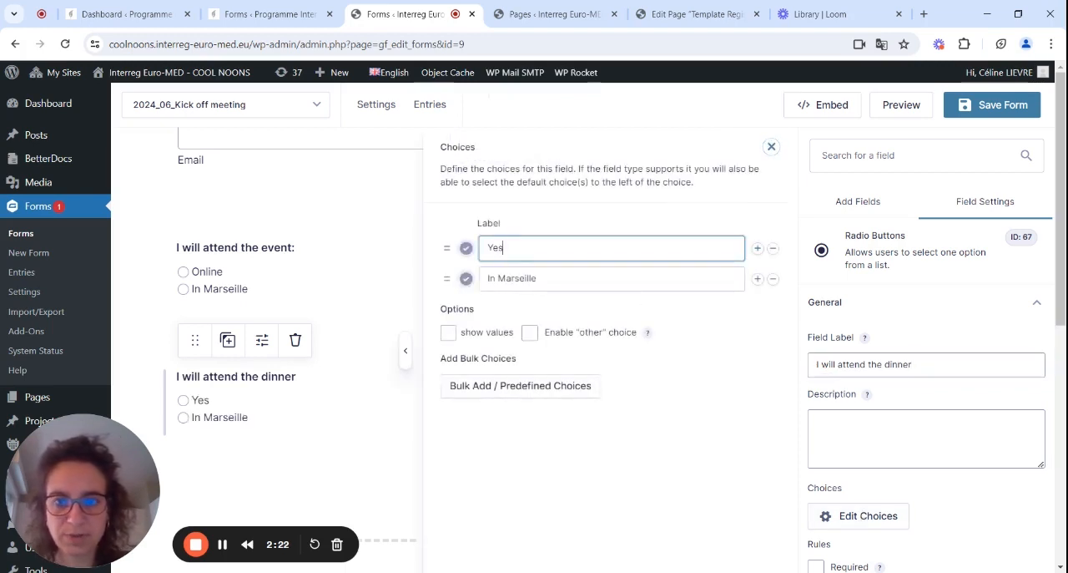
triple_click(570, 277)
type("No")
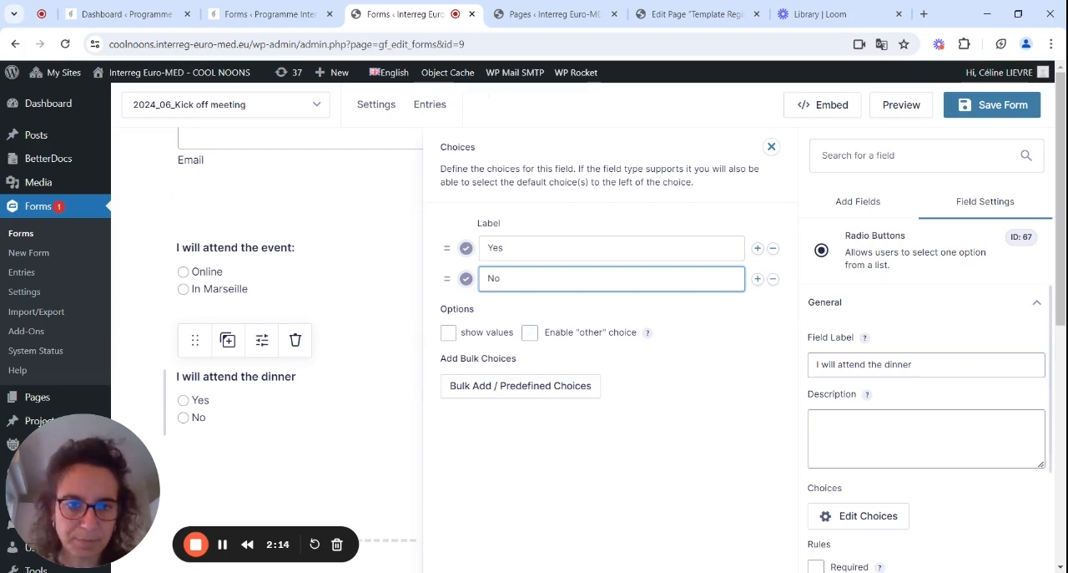
Enable conditional logic on the dinner field, showing it only if "I will attend the event:" is "In Marseille".
scroll(1061, 308, "down", 2)
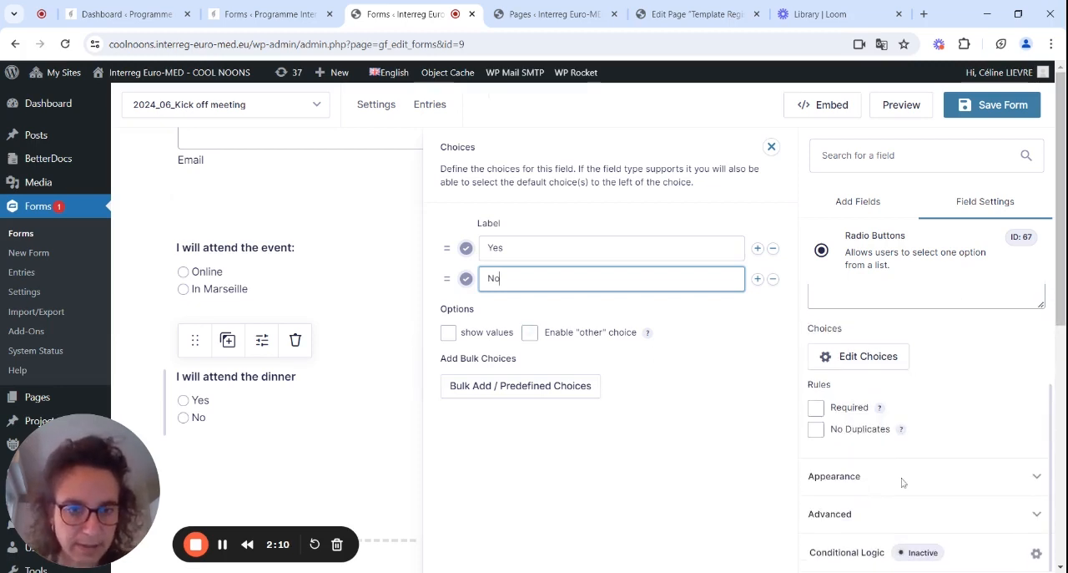
left_click(847, 558)
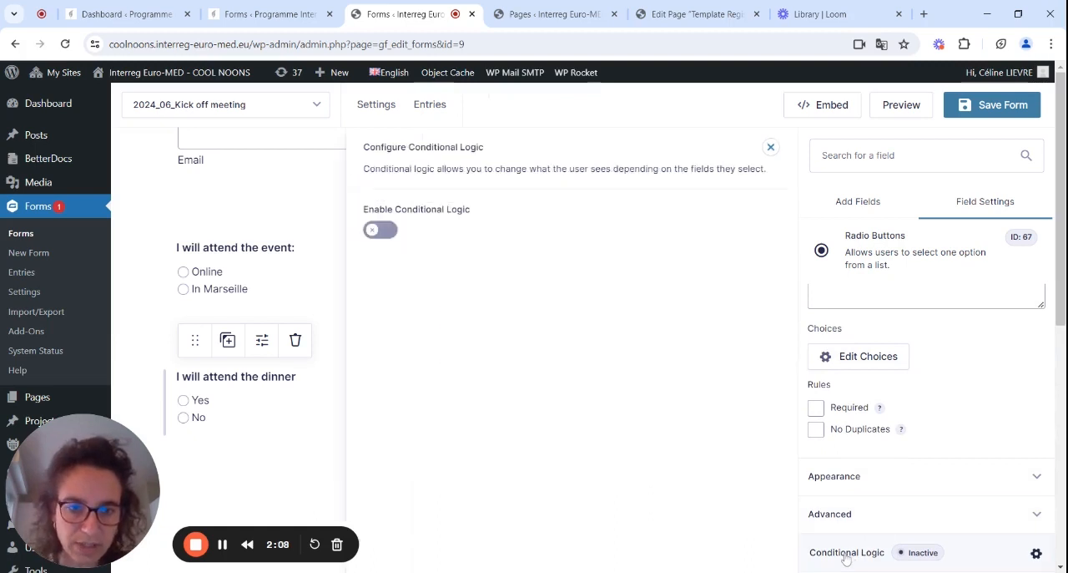
left_click(384, 230)
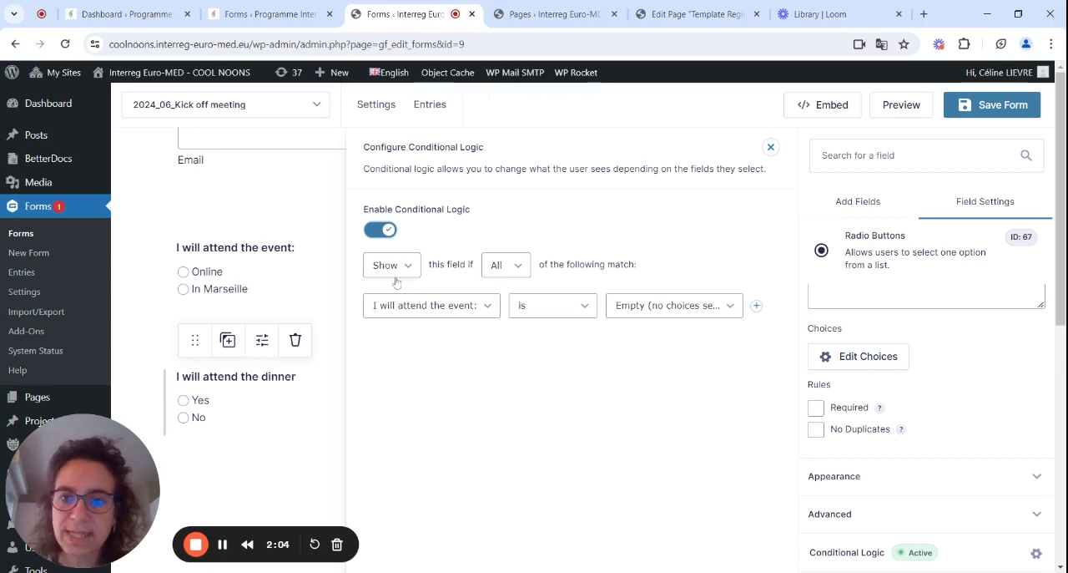
left_click(454, 315)
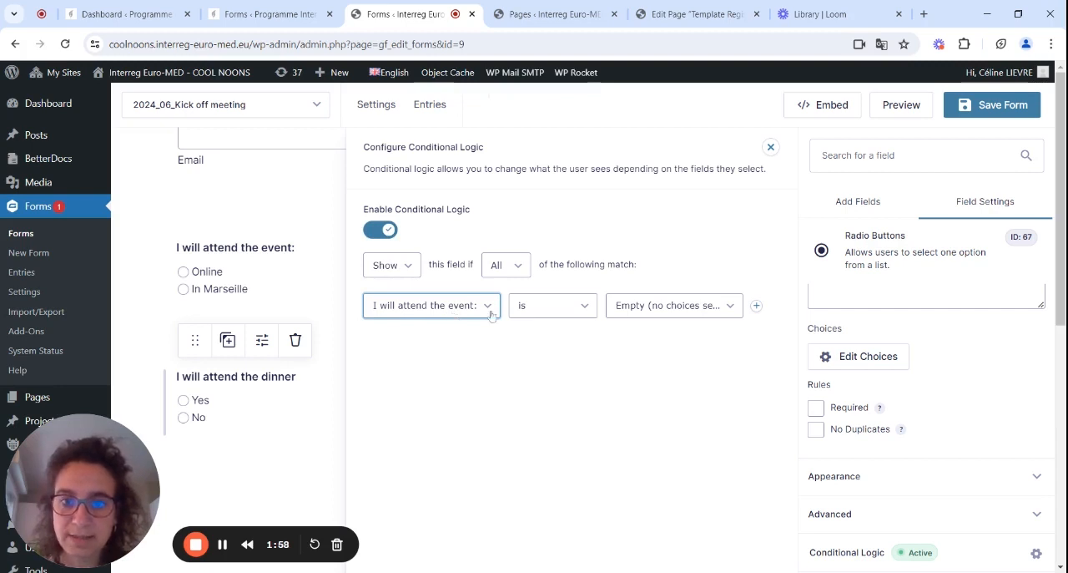
left_click(660, 310)
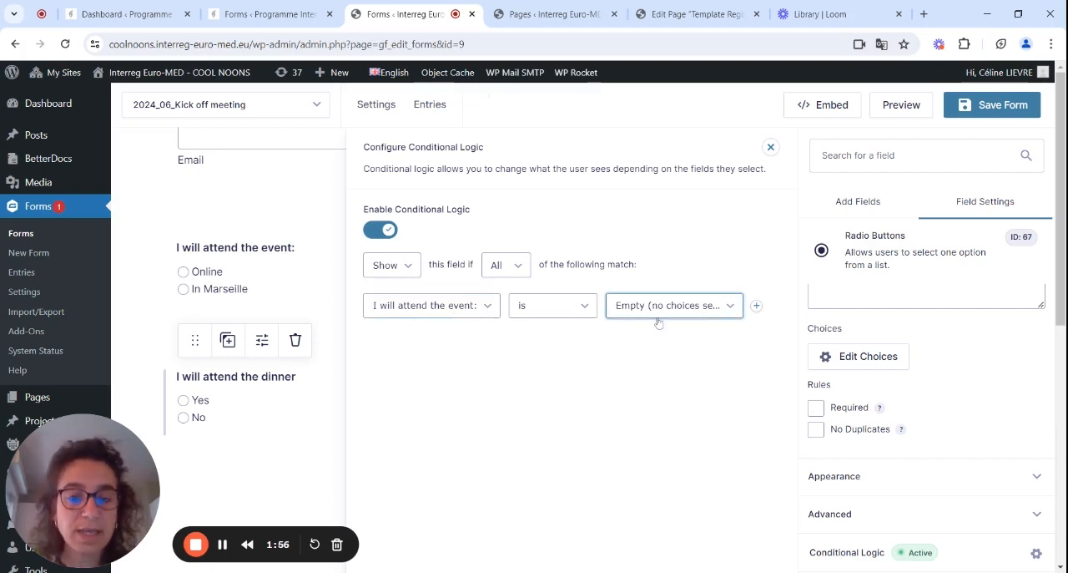
left_click(655, 351)
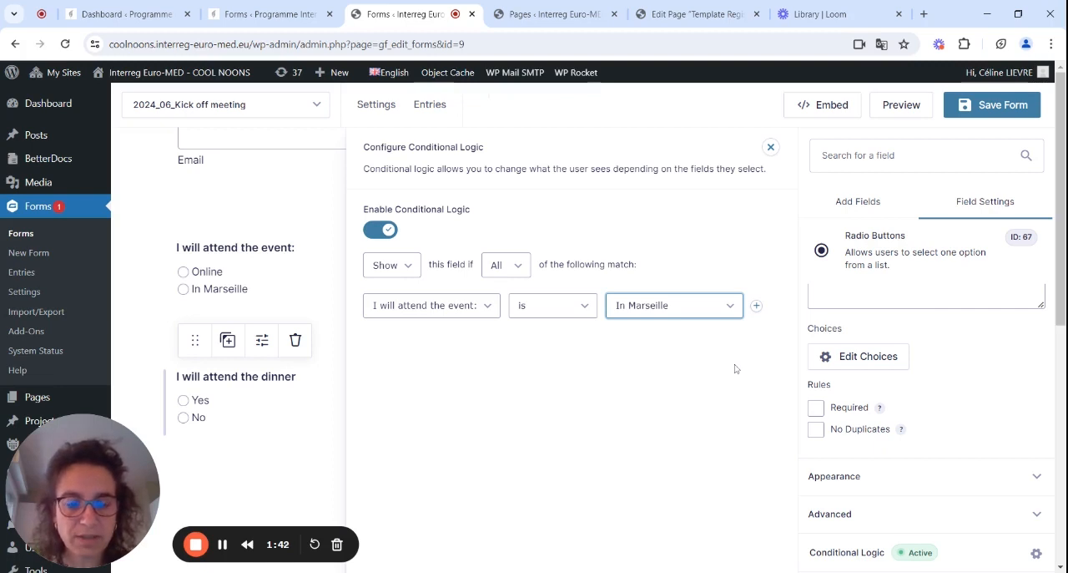
Make both the dinner field and the event attendance field required, and save the form.
left_click(815, 408)
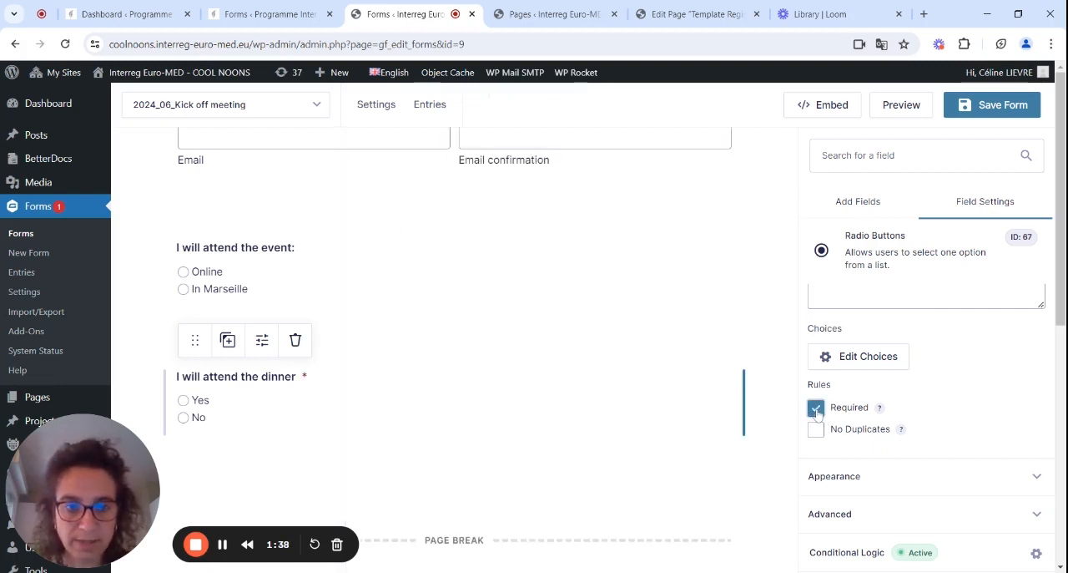
left_click(288, 274)
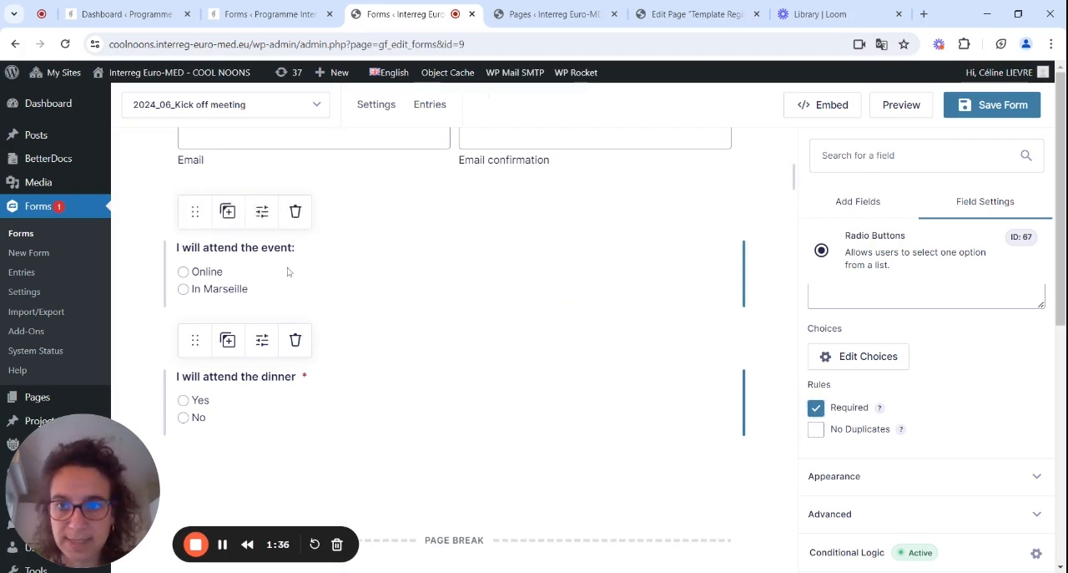
left_click(815, 408)
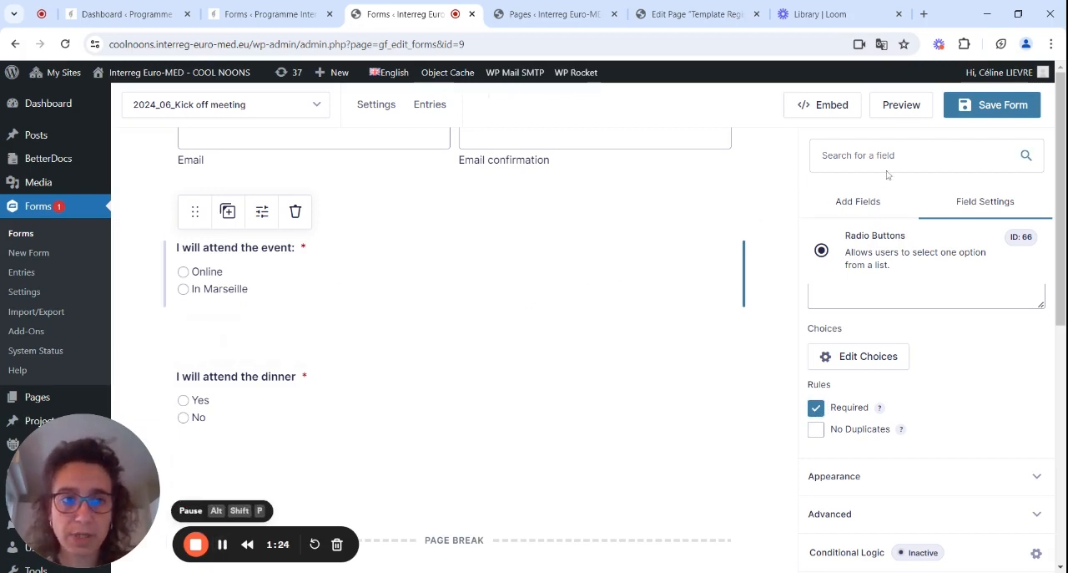
left_click(981, 110)
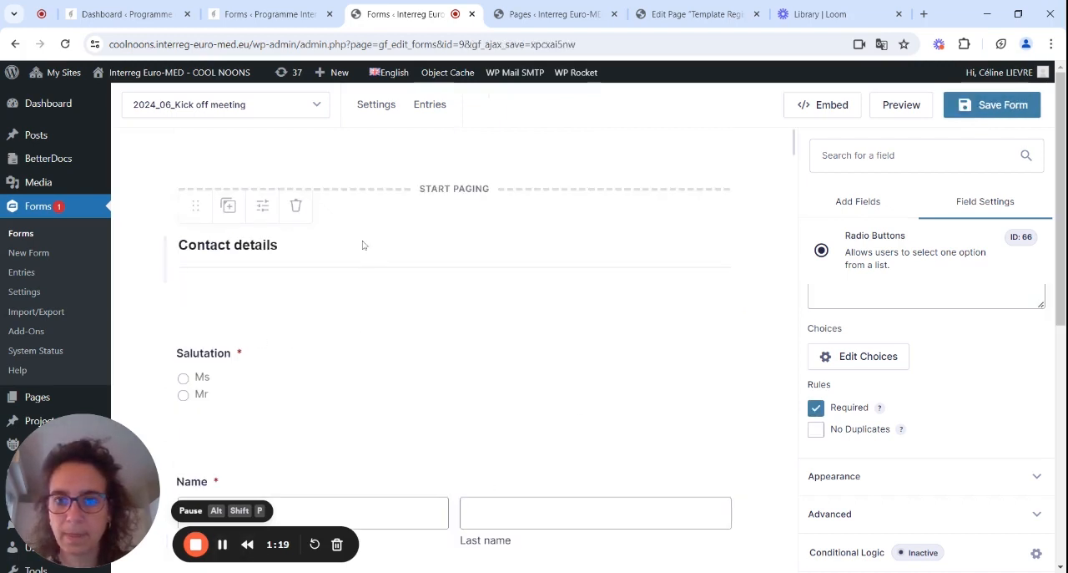
Open "Confirmation par défaut" in the form's confirmation settings and review its type and message.
mouse_move(372, 117)
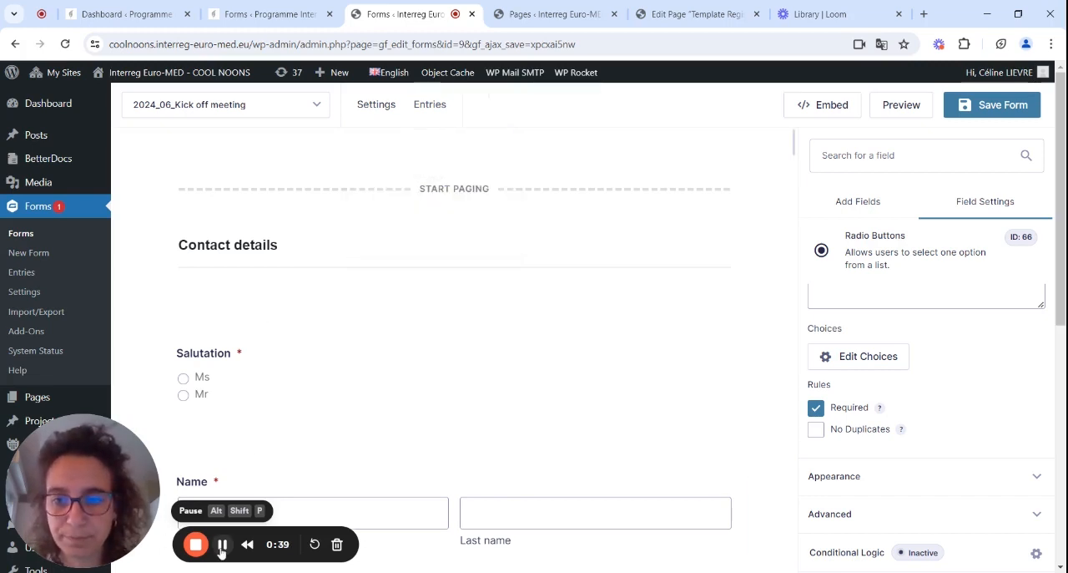
left_click(222, 544)
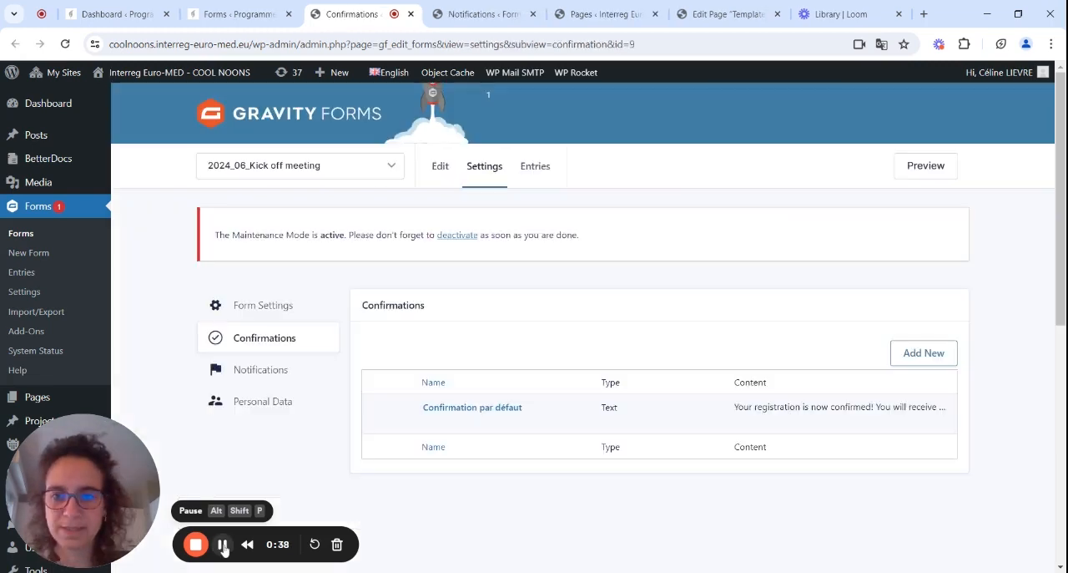
mouse_move(436, 413)
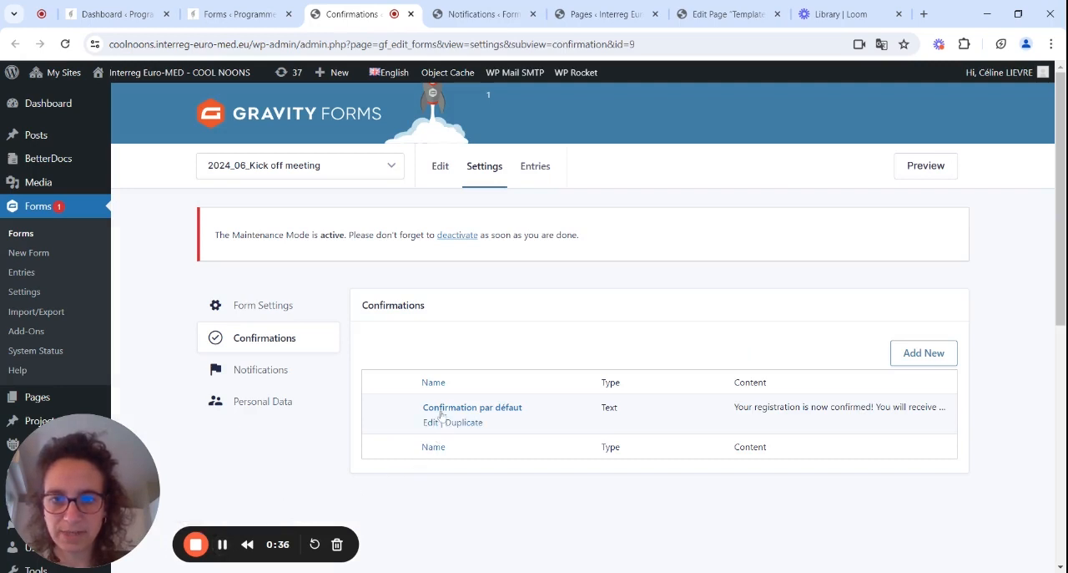
left_click(436, 409)
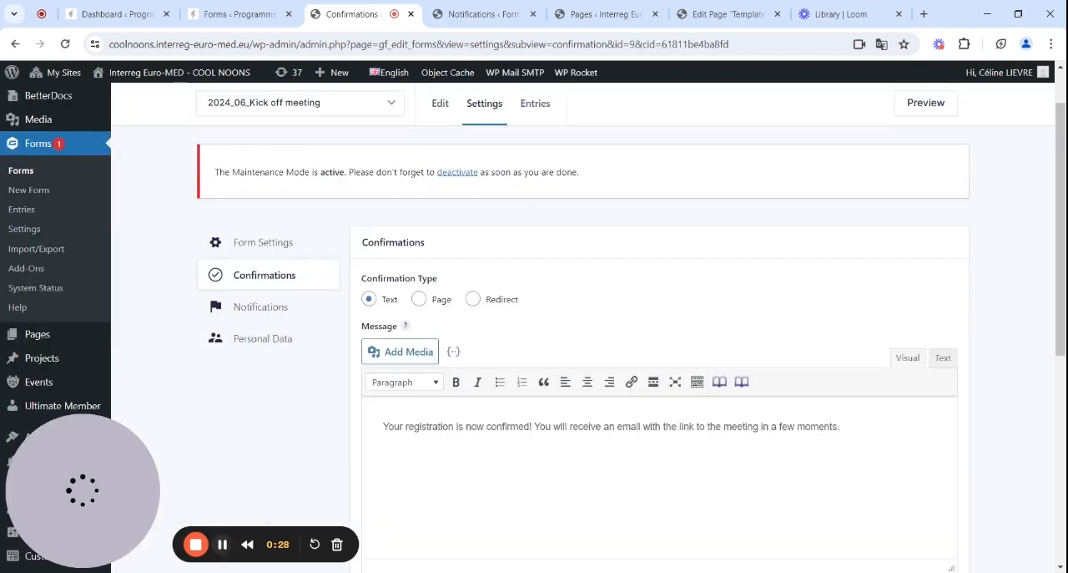
left_click(464, 426)
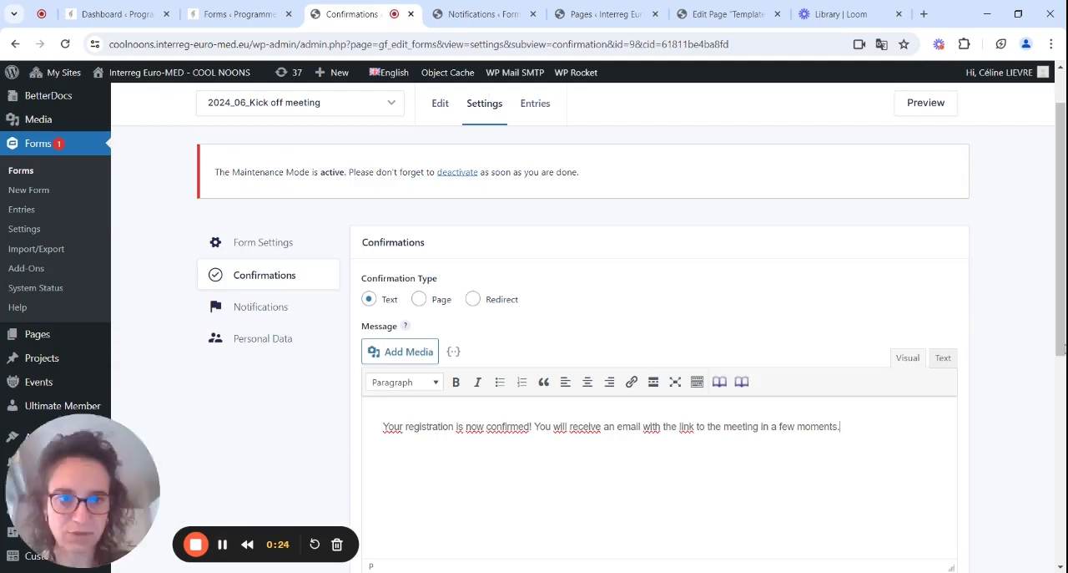
left_click_drag(1062, 354, 1064, 486)
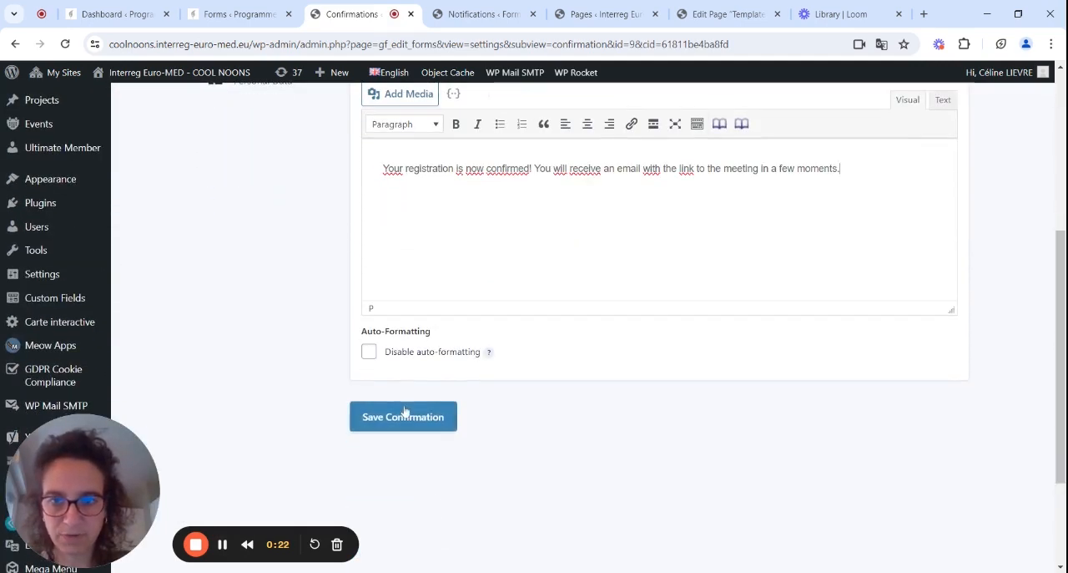
left_click(223, 543)
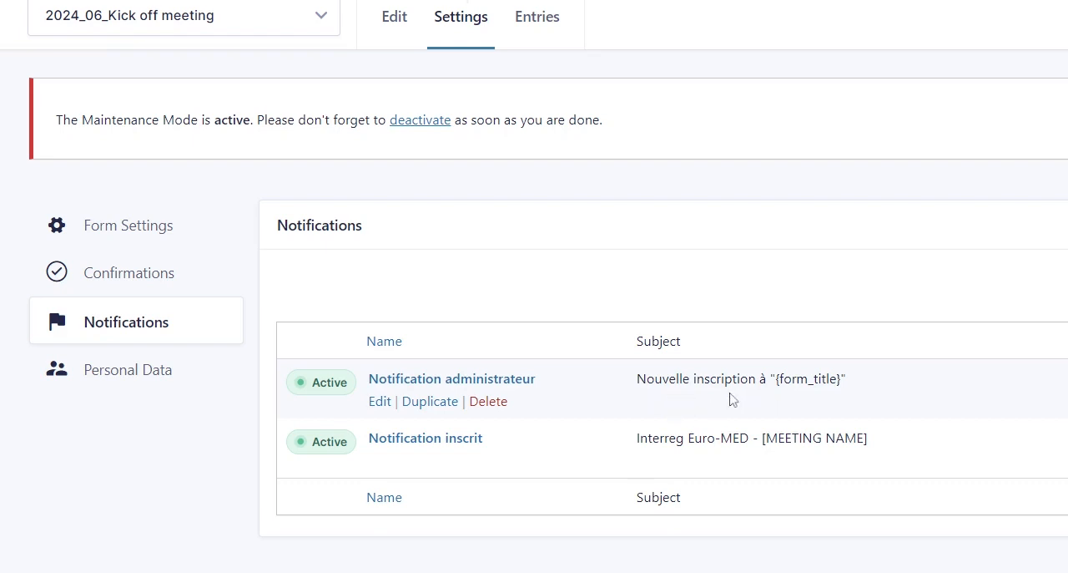
Open "Notification administrateur" in the form's notification settings and replace the Send To Email with the project's own address.
mouse_move(404, 456)
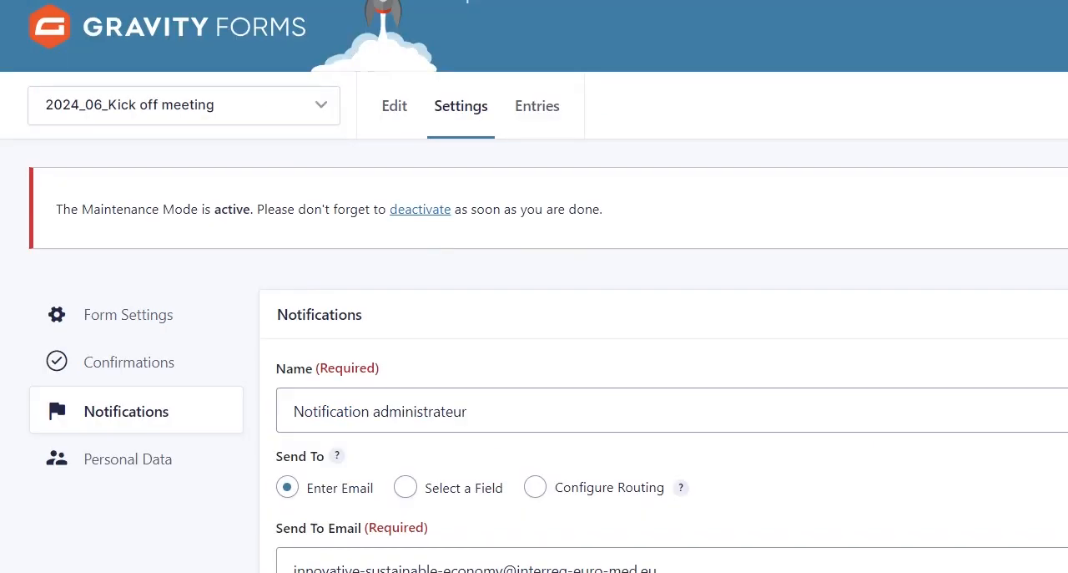
scroll(749, 196, "down", 5)
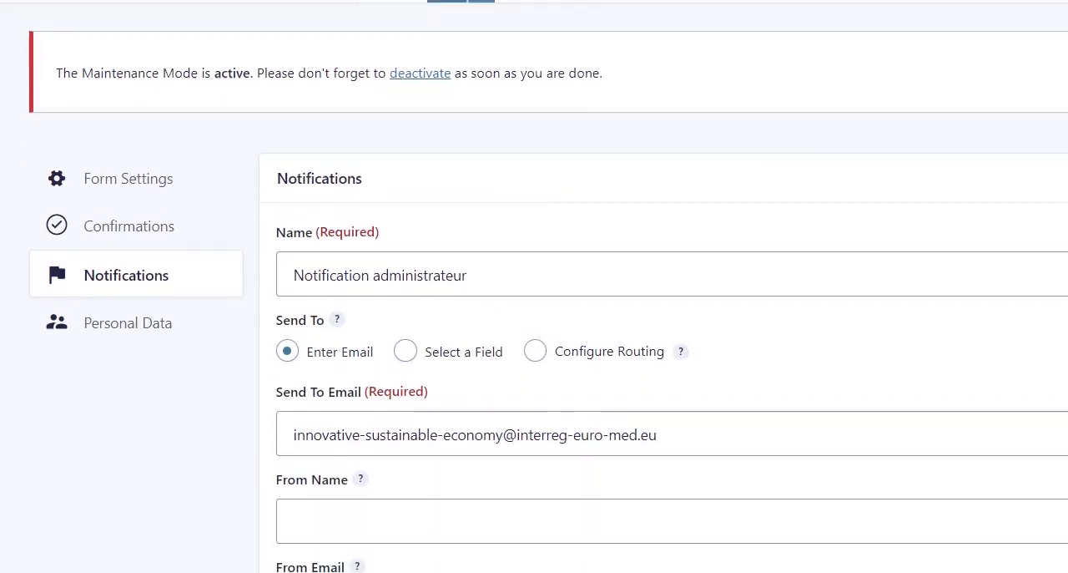
left_click(509, 157)
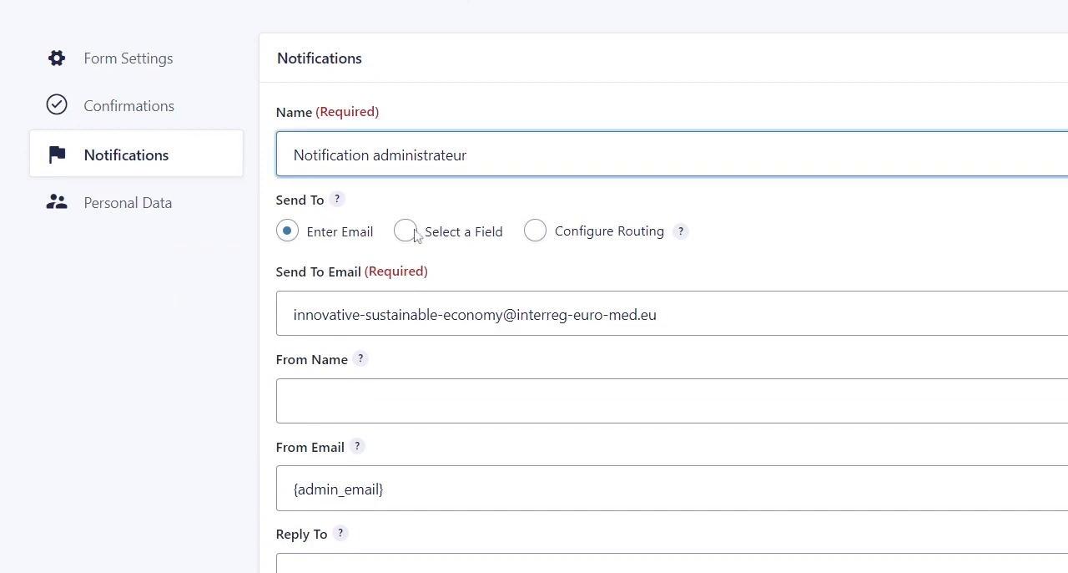
left_click_drag(294, 315, 502, 315)
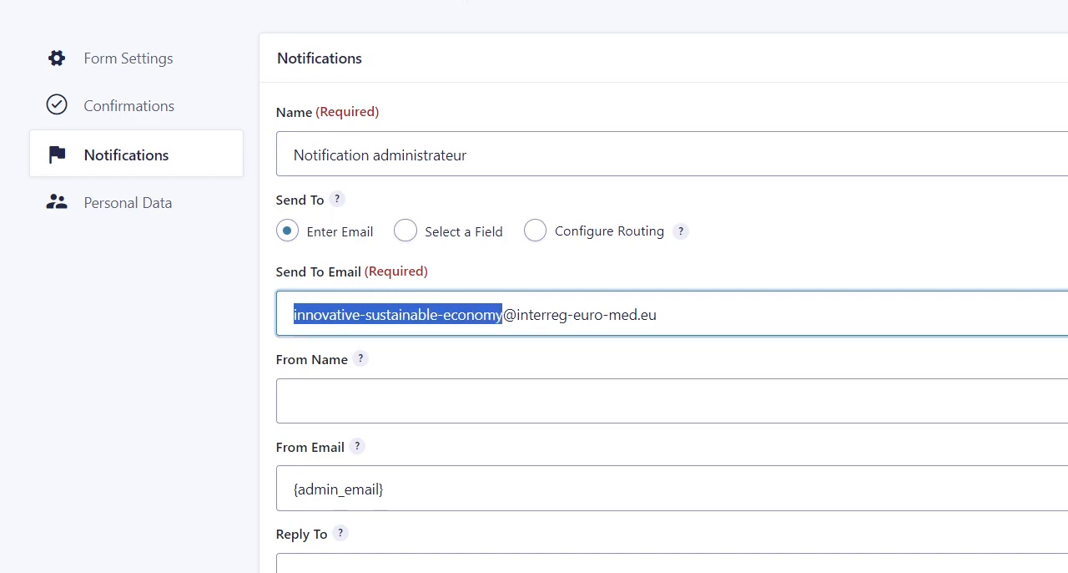
type("projectna")
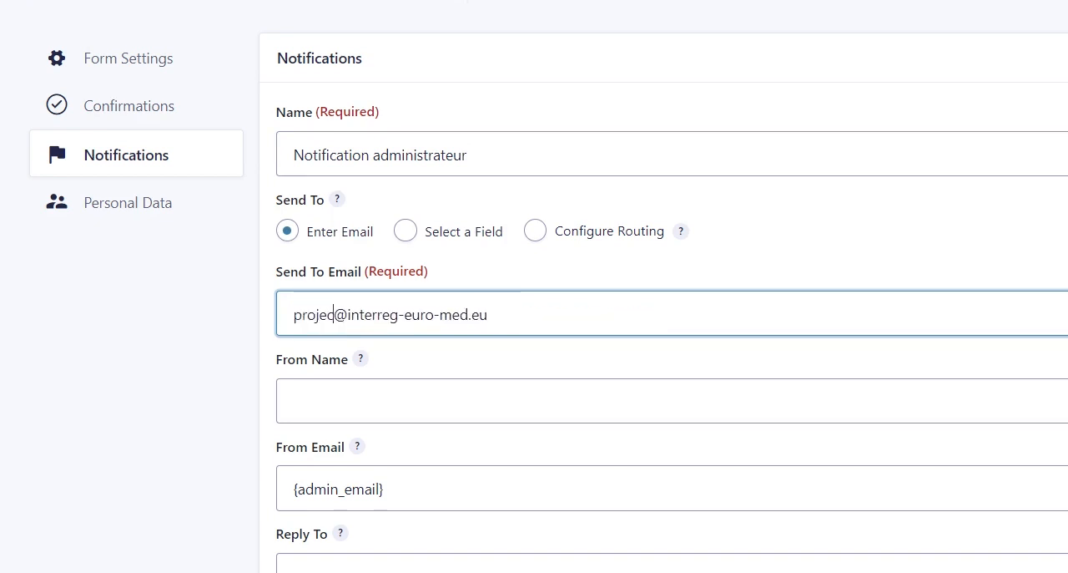
type("me")
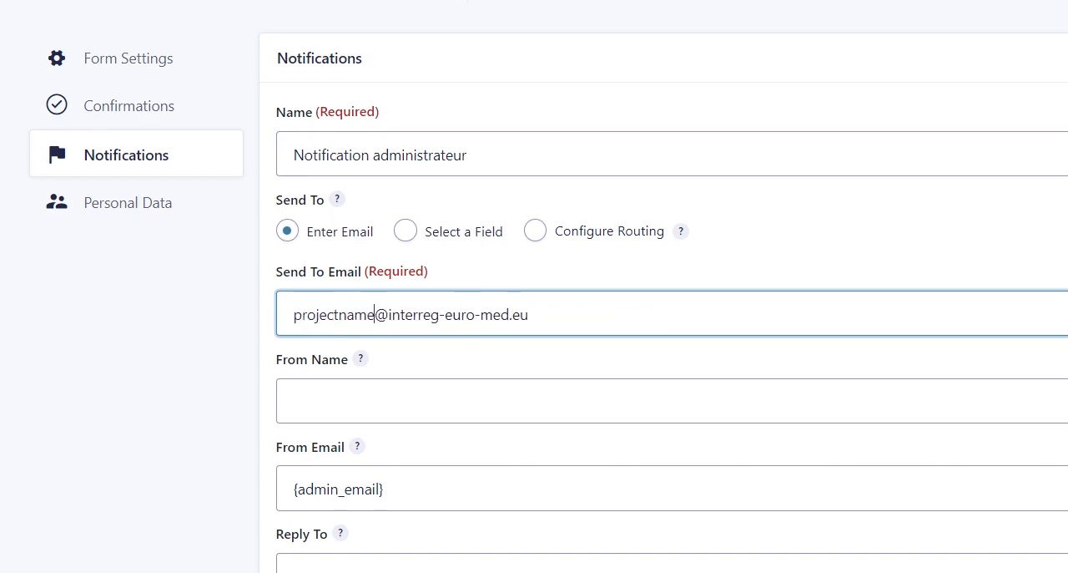
left_click(469, 399)
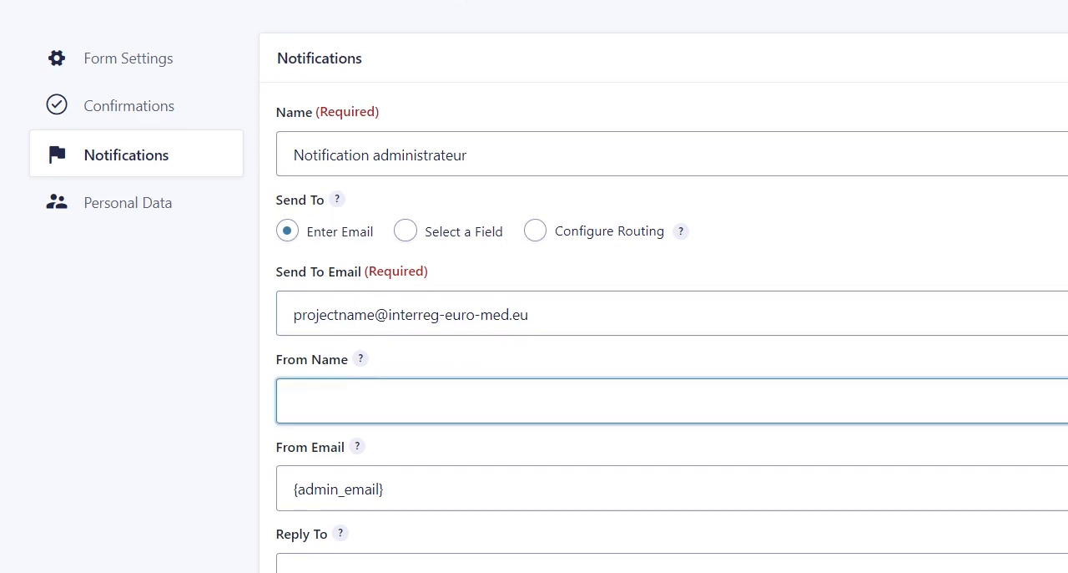
Replace the French greeting in the administrator notification's message with "Hello".
scroll(668, 334, "down", 3)
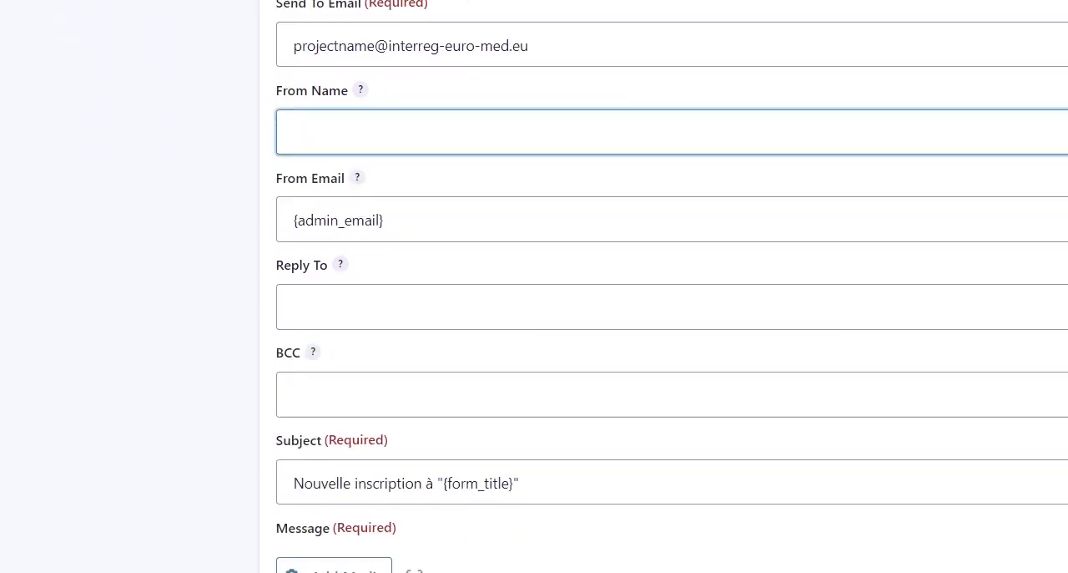
scroll(668, 334, "down", 4)
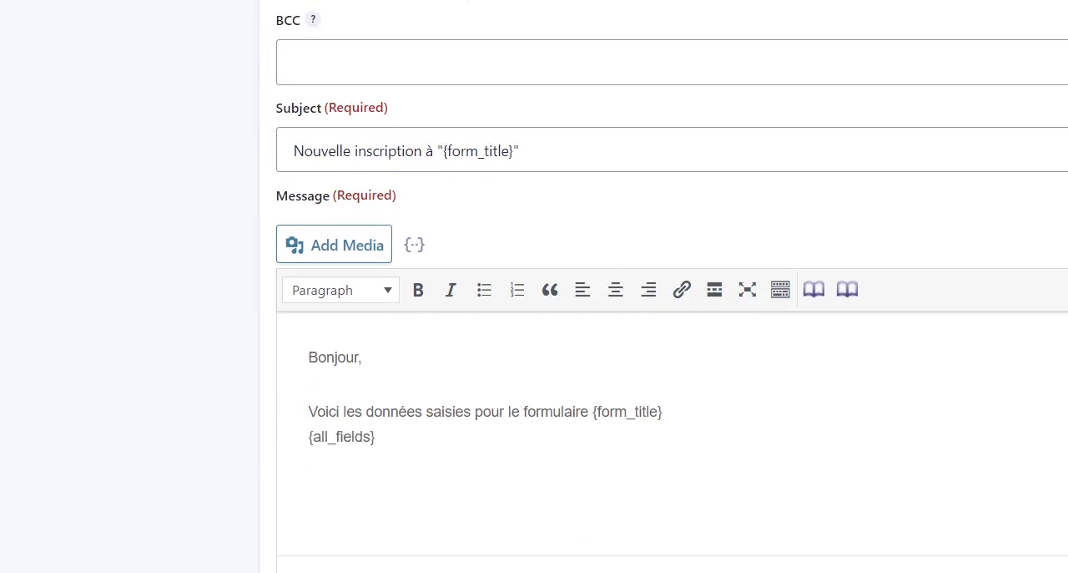
left_click_drag(309, 357, 364, 357)
type("Hello")
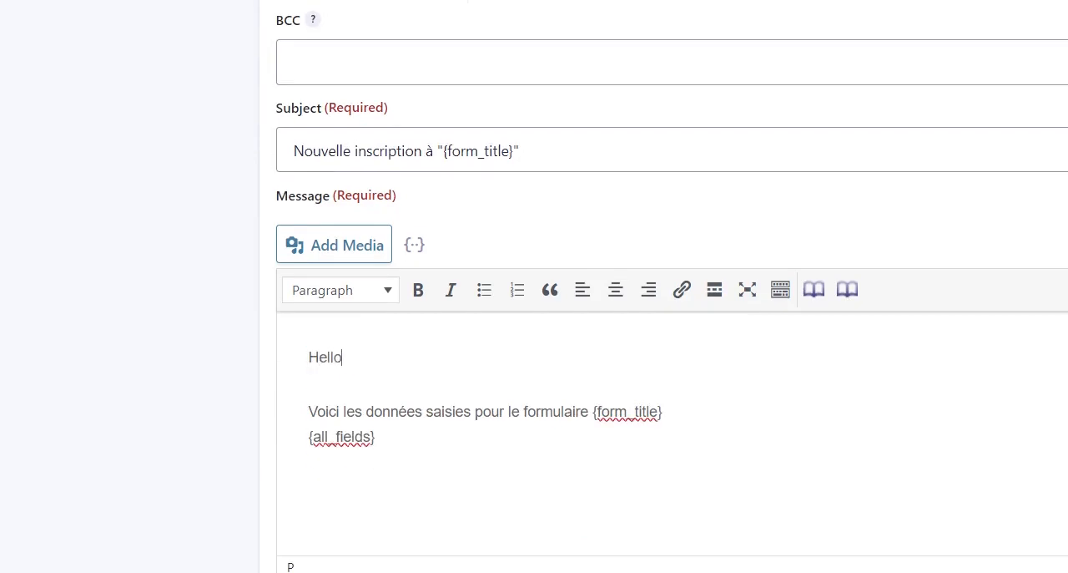
Replace the French sentence before {form_title} in the administrator notification's message with "Here are the datas for the form".
double_click(328, 412)
type("Here are ")
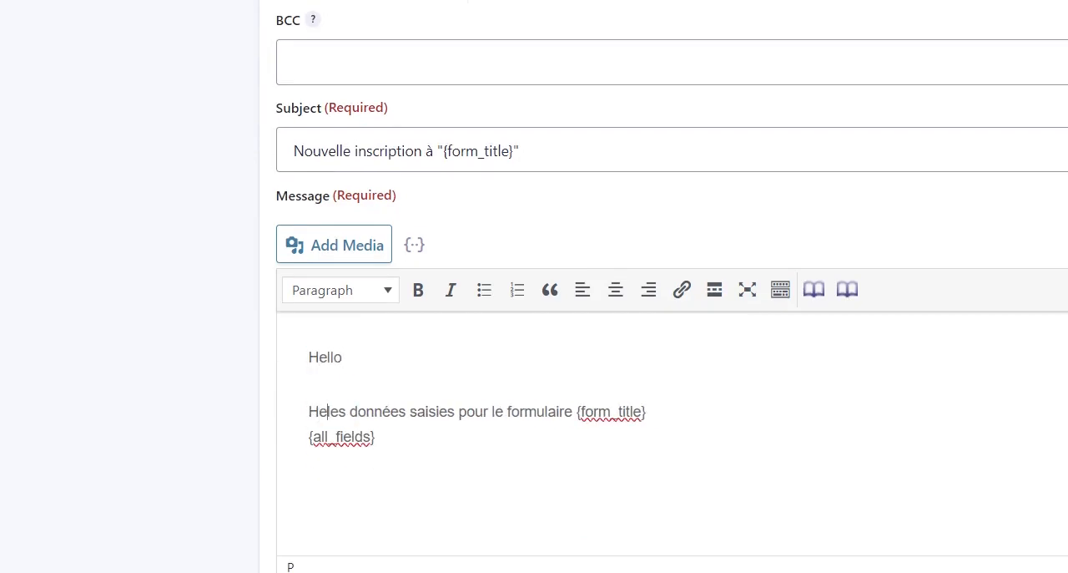
type("the datas for")
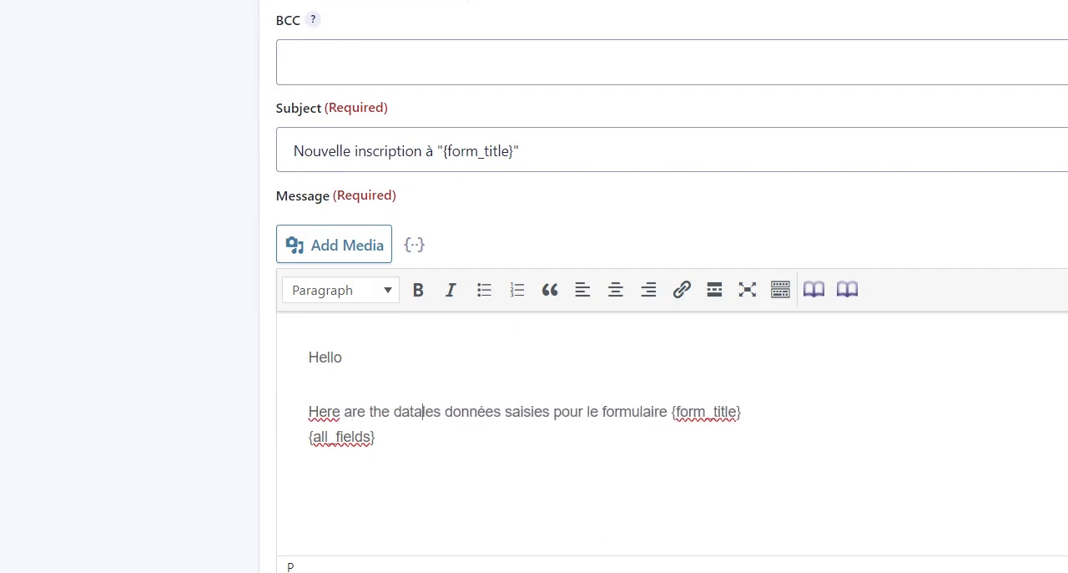
type(" the forml")
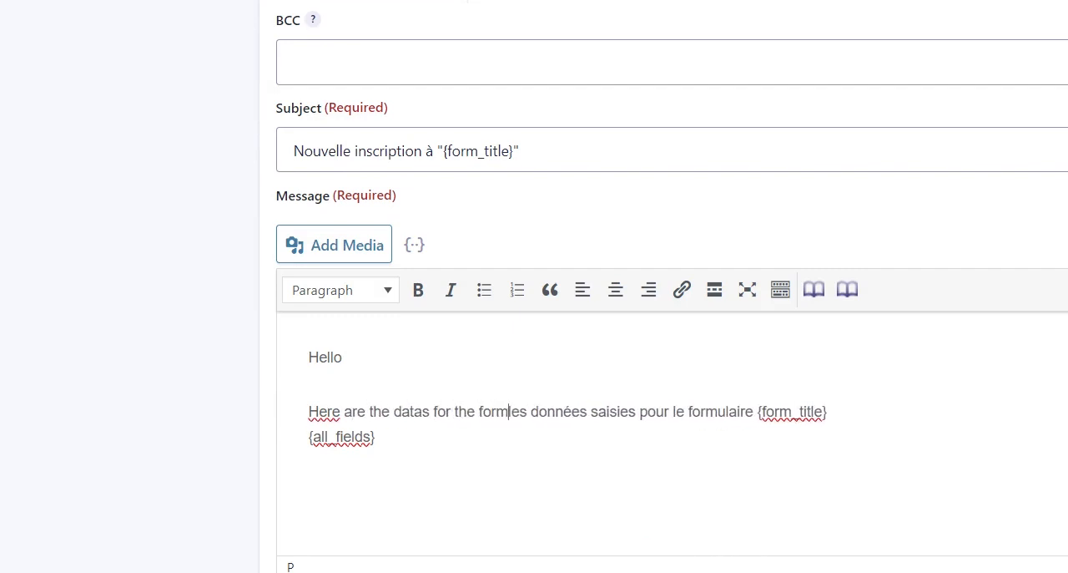
key("shift+Right")
key("shift+Right")
key("shift+Right")
key("shift+Right")
key("shift+Right")
key("shift+Right")
key("shift+Right")
key("shift+Right")
key("shift+Right")
key("shift+Right")
key("shift+Right")
key("shift+Right")
key("shift+Right")
key("shift+Right")
key("shift+Right")
key("shift+Right")
key("shift+Right")
key("shift+Right")
key("shift+Right")
key("shift+Right")
key("shift+Right")
key("shift+Right")
key("shift+Right")
key("shift+Right")
key("shift+Right")
key("shift+Right")
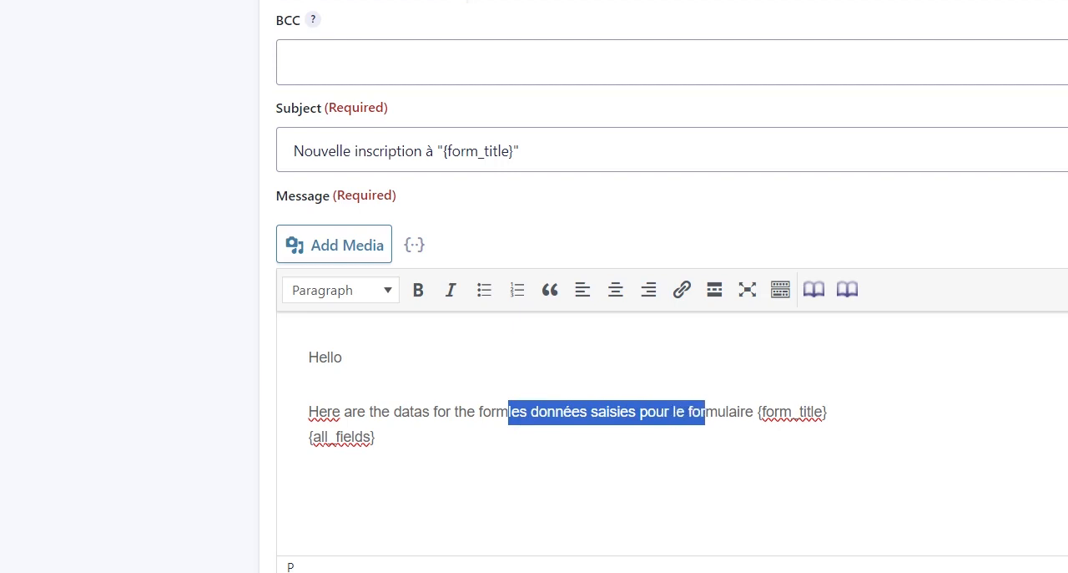
key("shift+Right")
key("Delete")
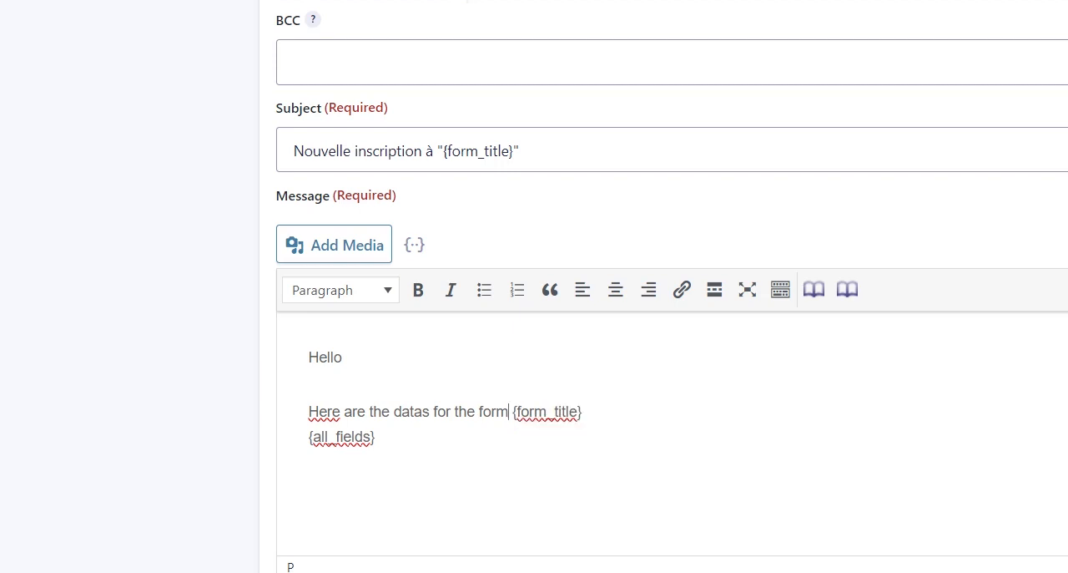
Open "Notification inscrit" and review its name, recipient field, From Email and Reply To addresses.
scroll(668, 334, "down", 2)
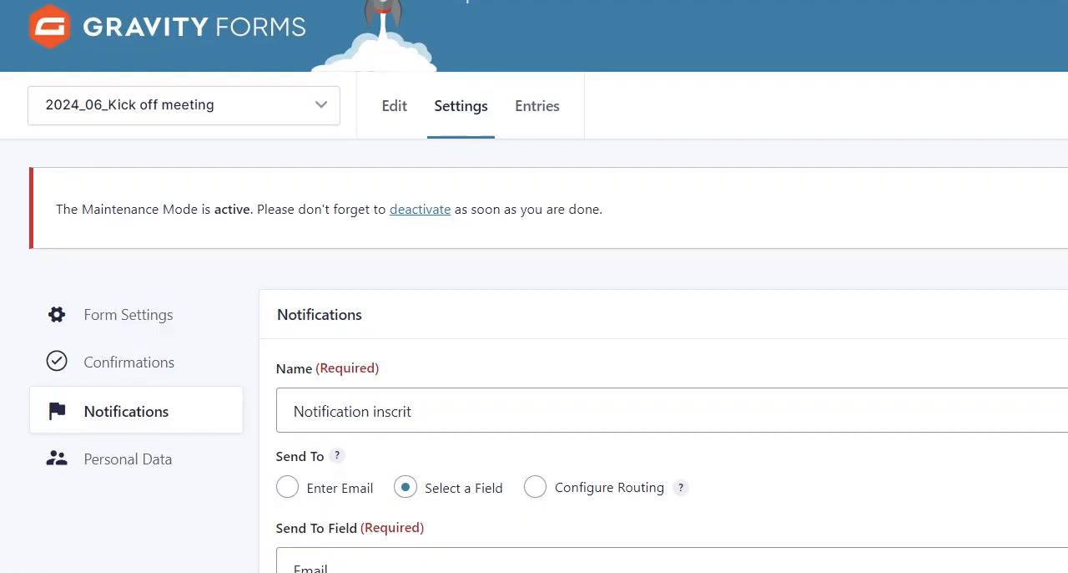
scroll(609, 322, "down", 3)
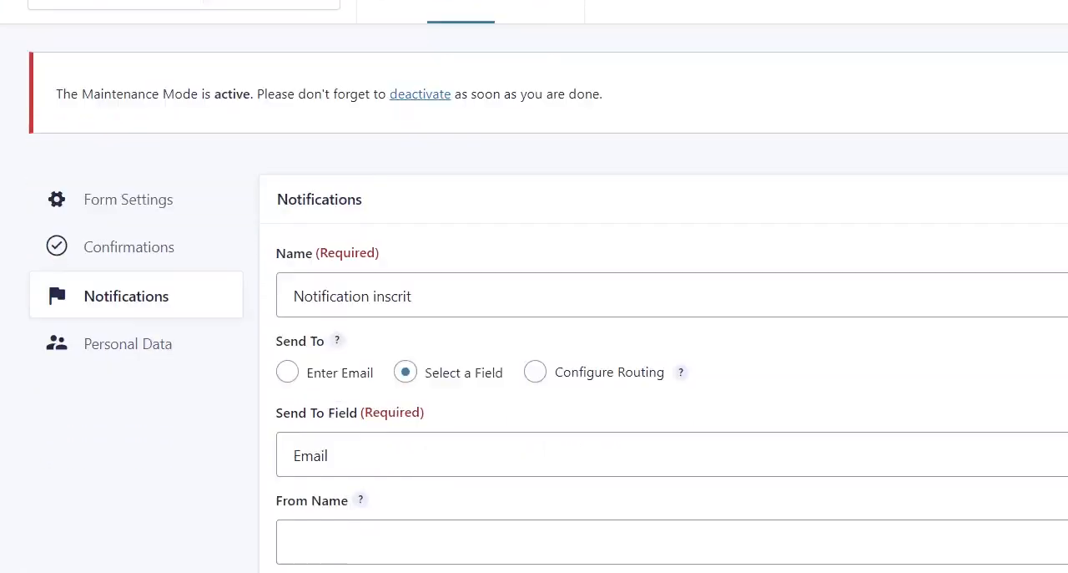
left_click(506, 173)
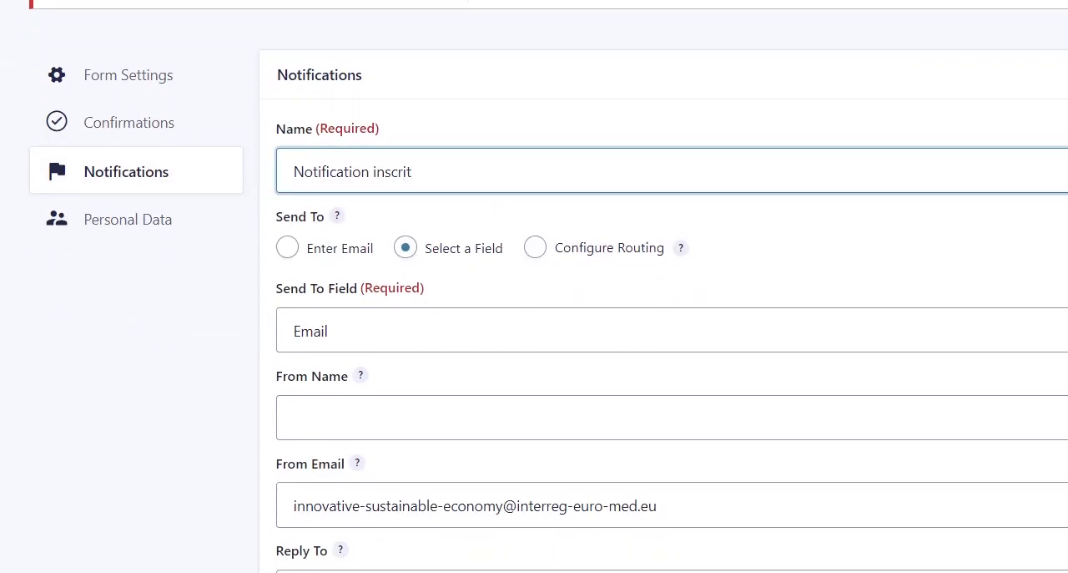
key("ctrl+Left")
key("ctrl+shift+Right")
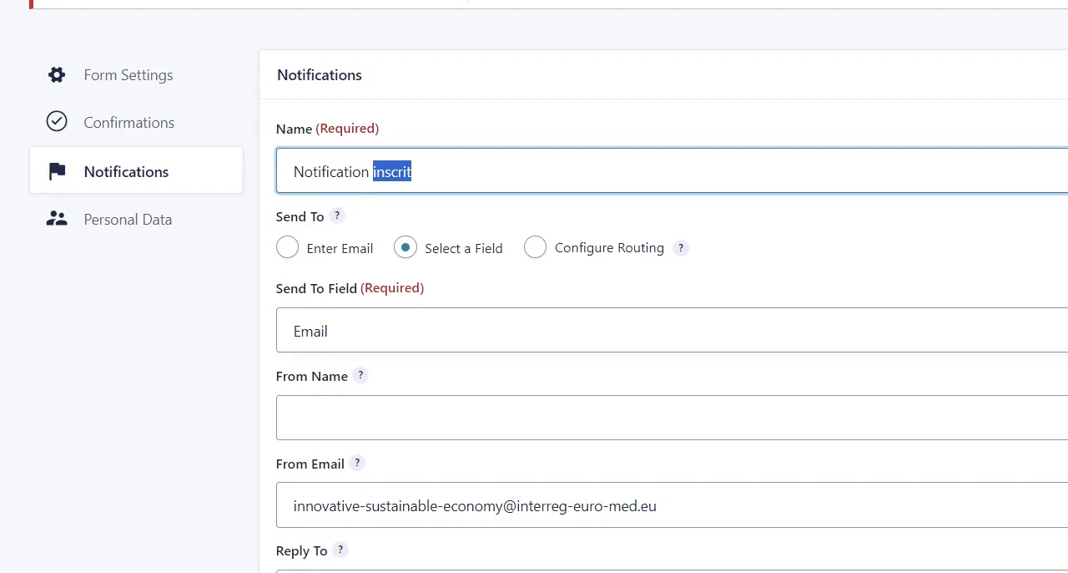
scroll(534, 286, "down", 4)
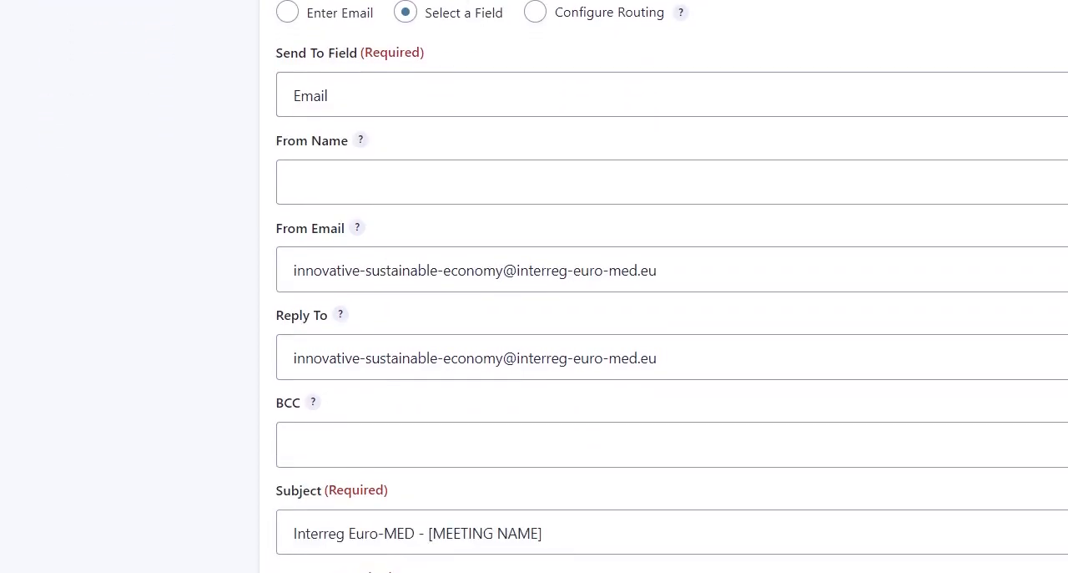
left_click_drag(293, 200, 502, 199)
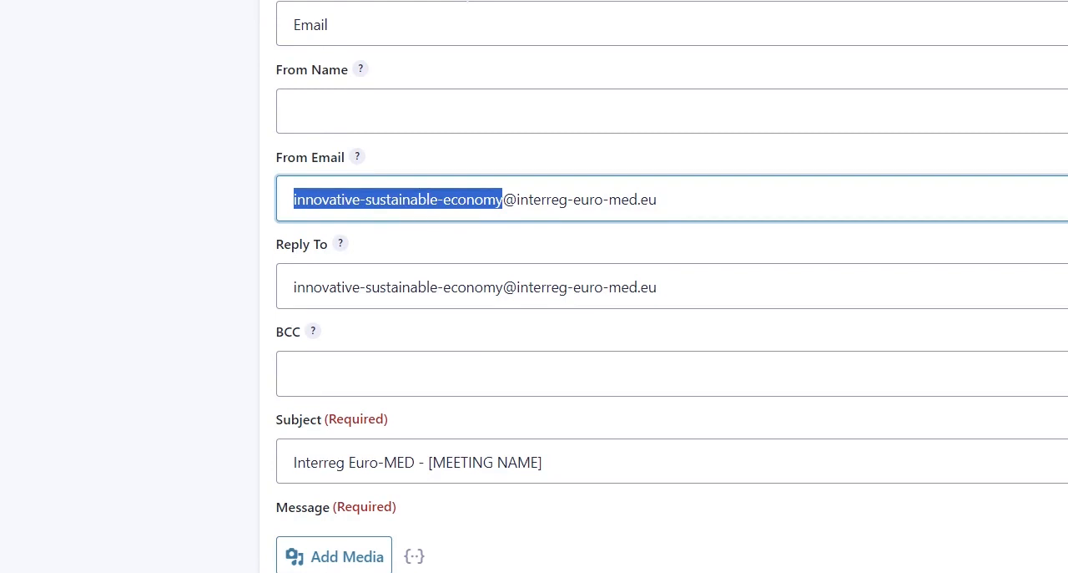
left_click_drag(293, 287, 657, 287)
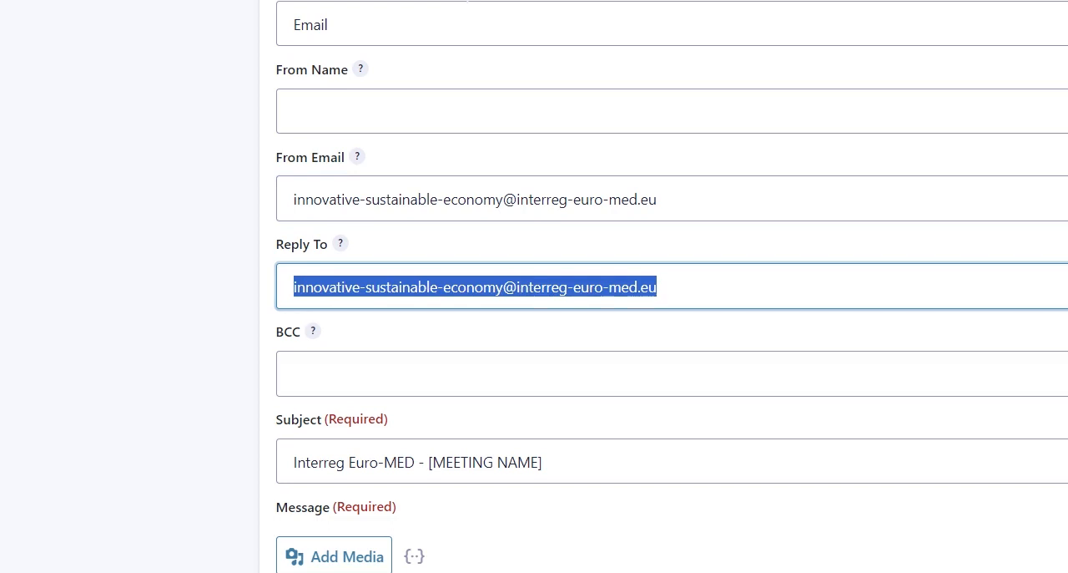
Replace "Interreg Euro-MED" in the registrant notification's subject with "COOL NOONS meeting".
scroll(687, 225, "down", 3)
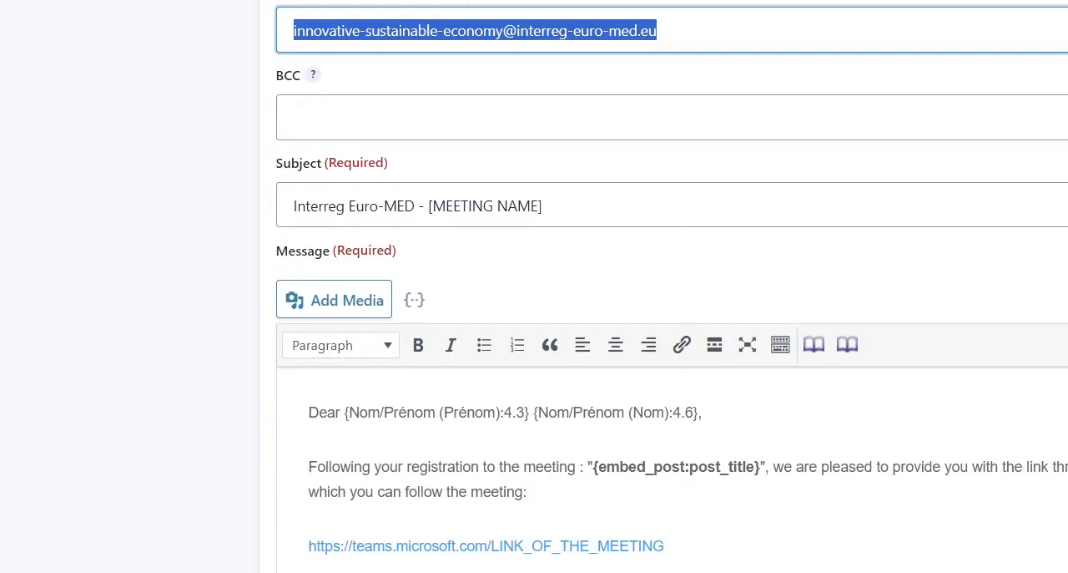
left_click_drag(416, 205, 241, 209)
type("Inte")
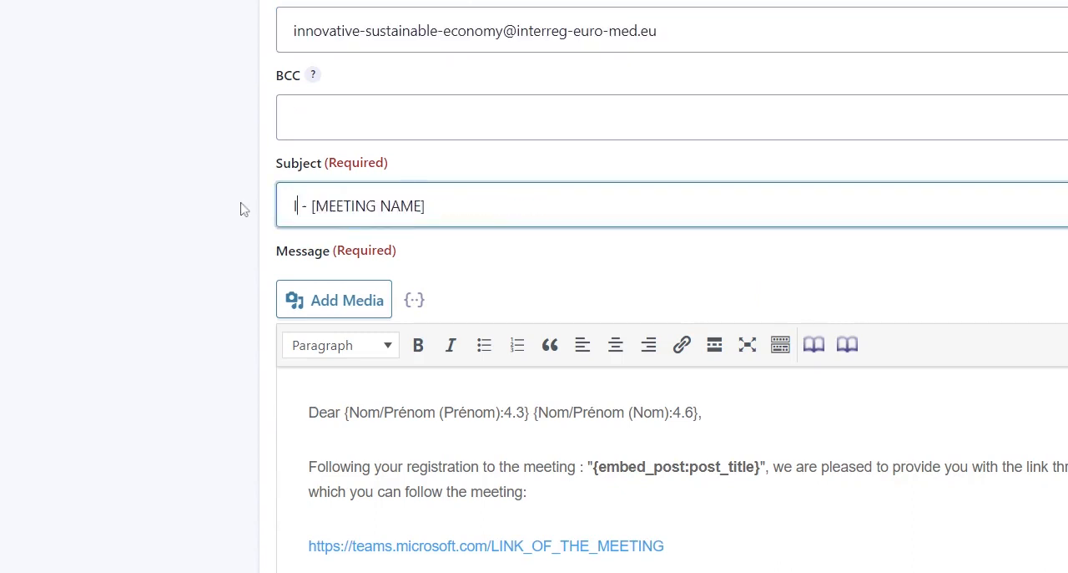
type("rre")
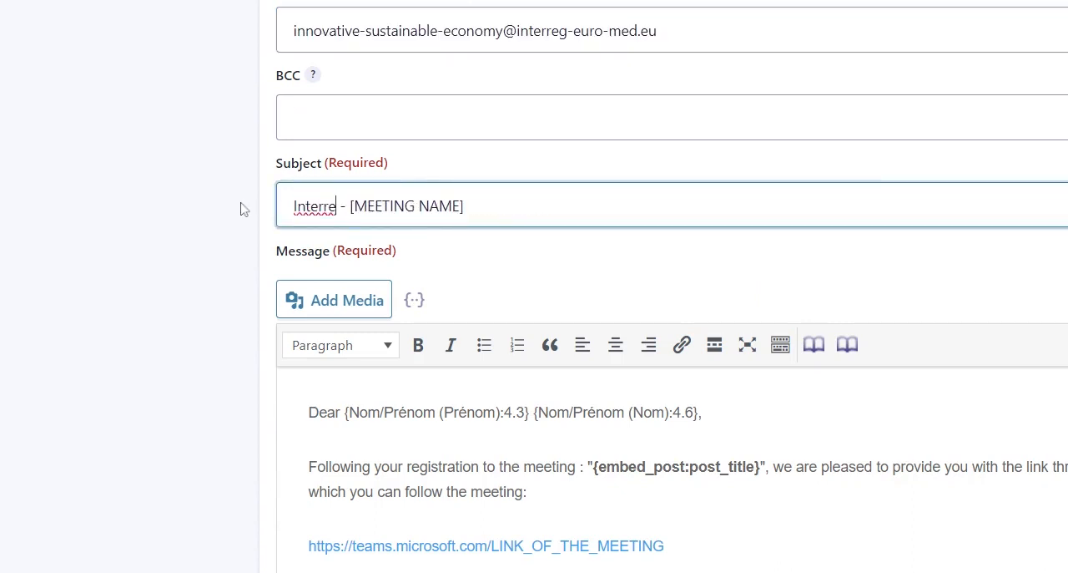
key("ctrl+shift+Left")
type("C")
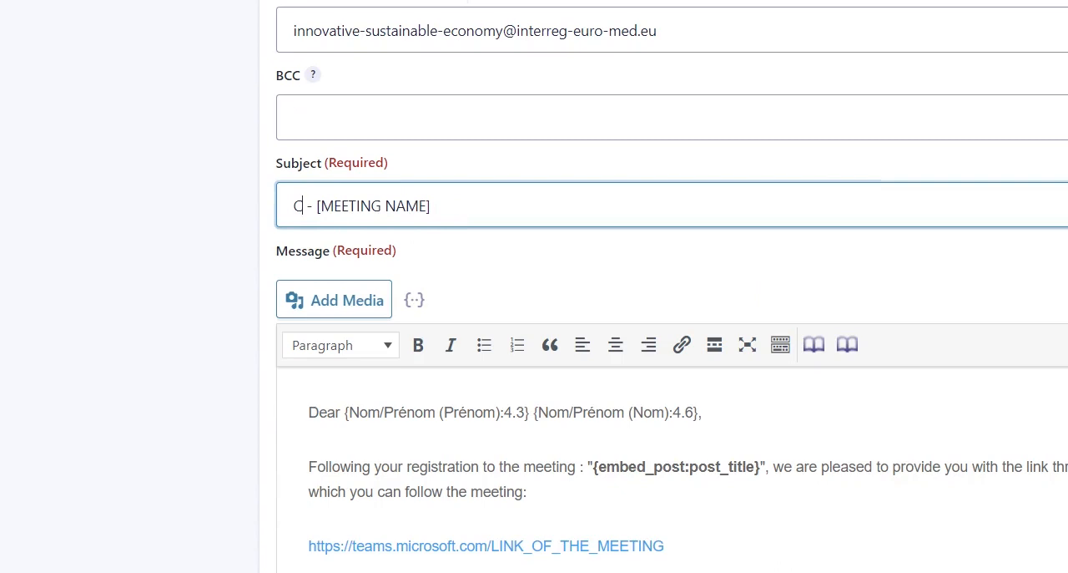
type("OOL NOONS")
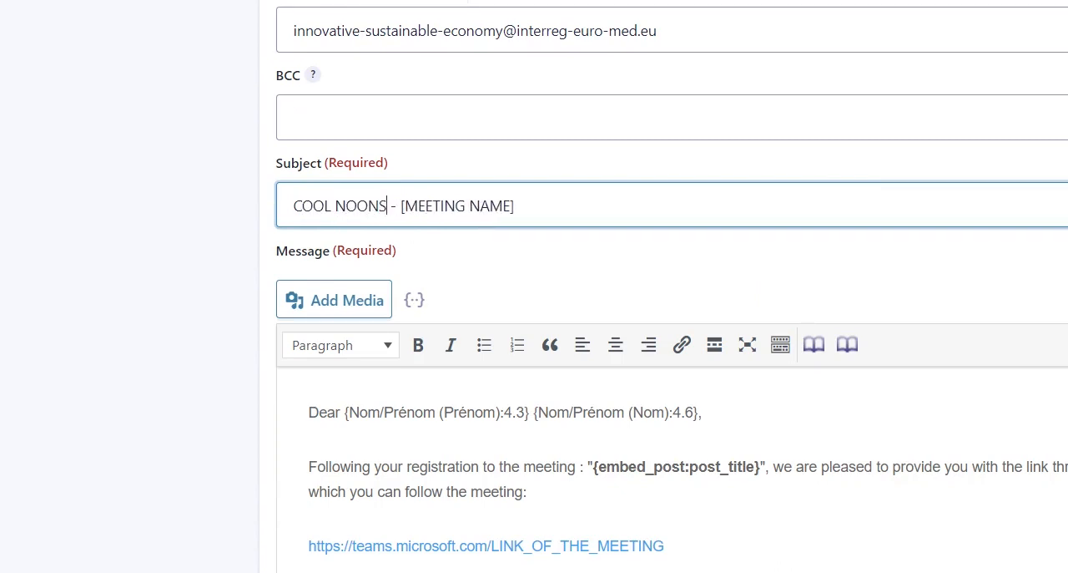
type(" meeting")
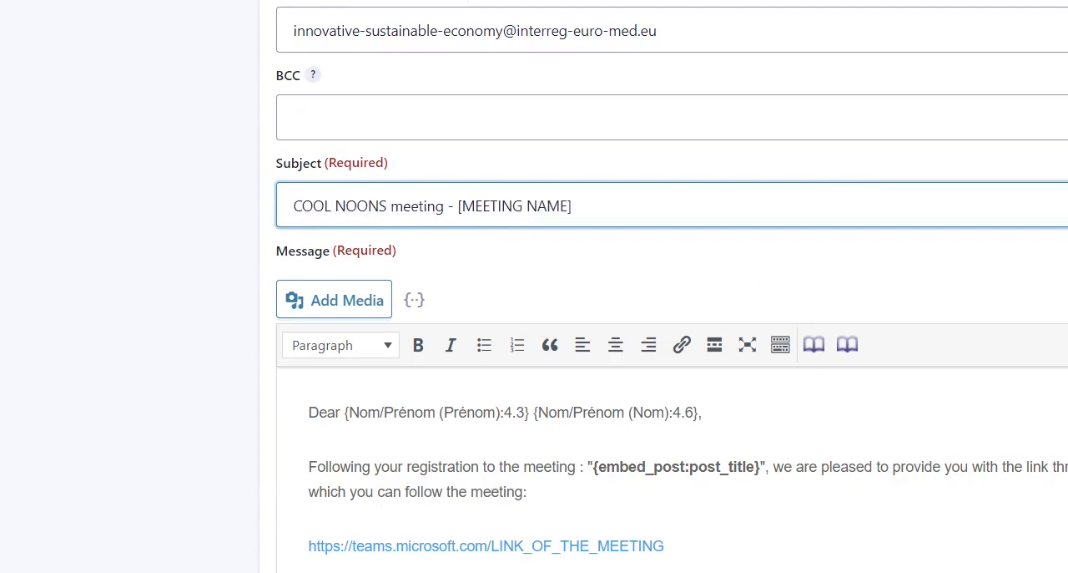
Replace the dash and [MEETING NAME] placeholder in the registrant notification's subject with "June 2024".
key("Right")
key("Right")
key("Right")
key("shift+End")
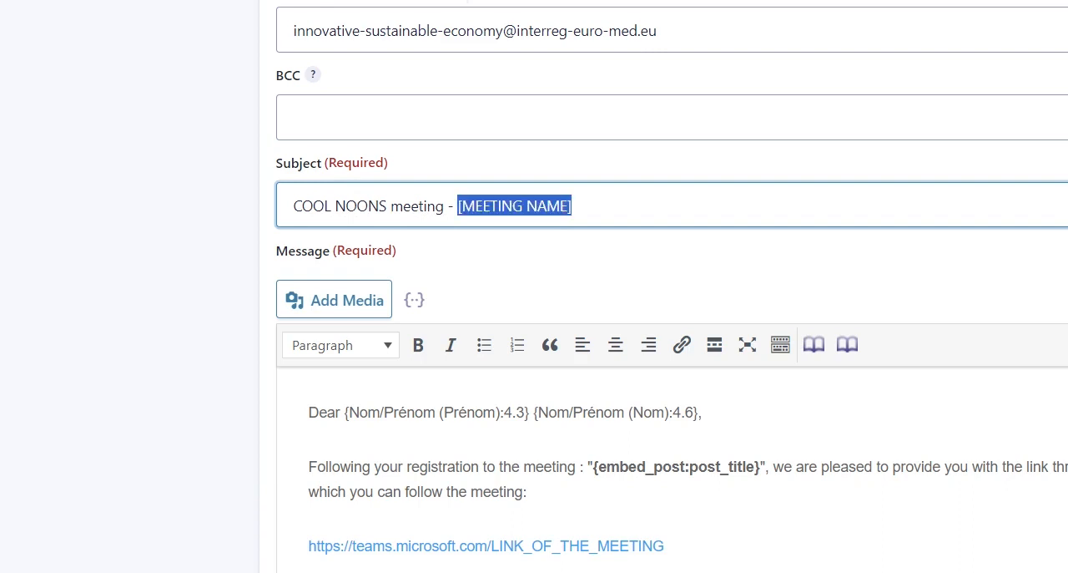
key("BackSpace")
key("BackSpace")
key("BackSpace")
type("June 2024")
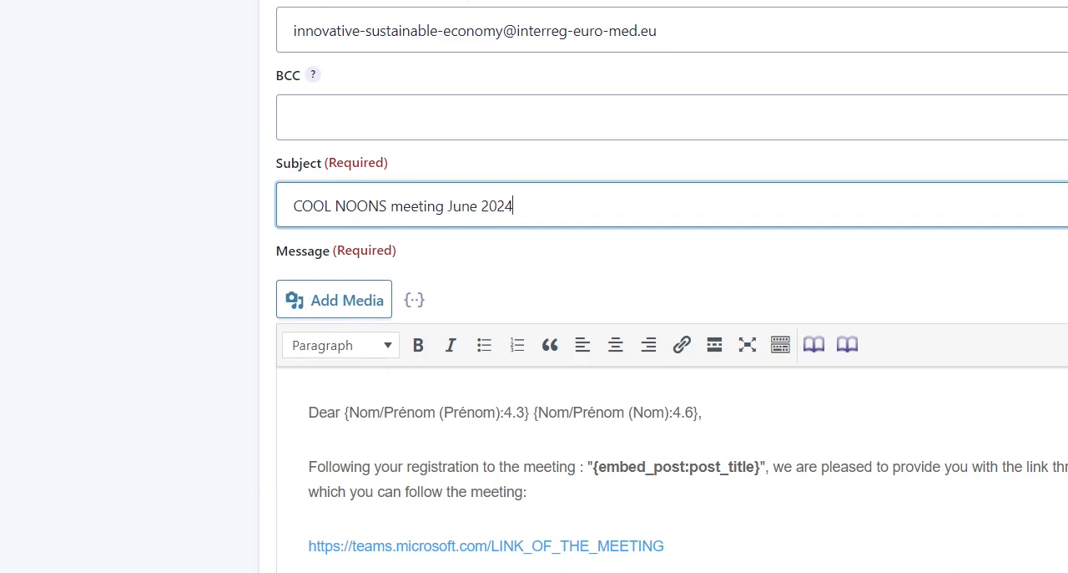
Review the registrant notification's message, including the greeting, meeting link, date placeholder, logo and contact address.
left_click(319, 412)
scroll(672, 334, "down", 2)
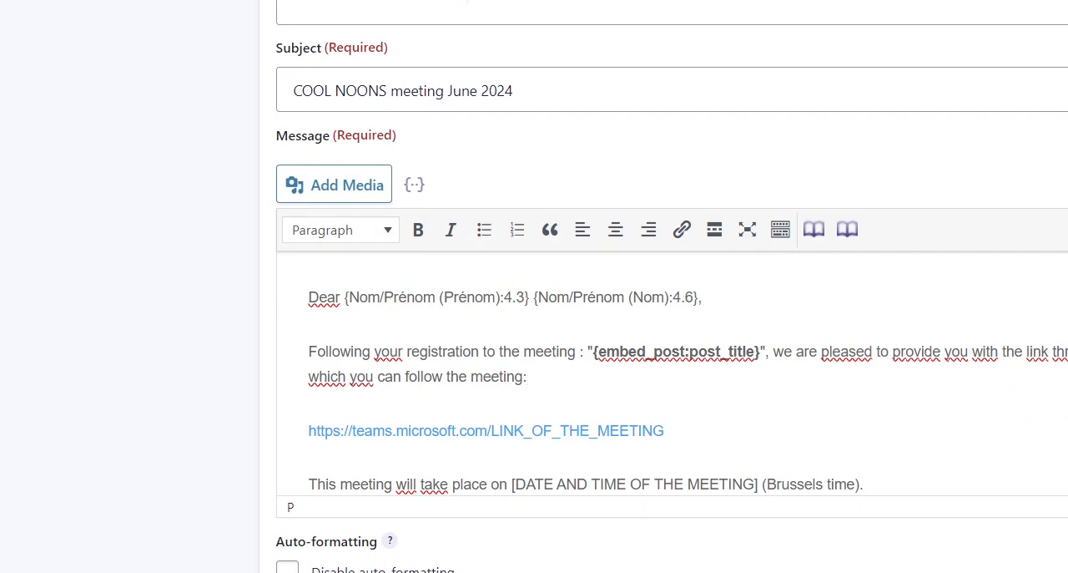
left_click_drag(308, 352, 568, 352)
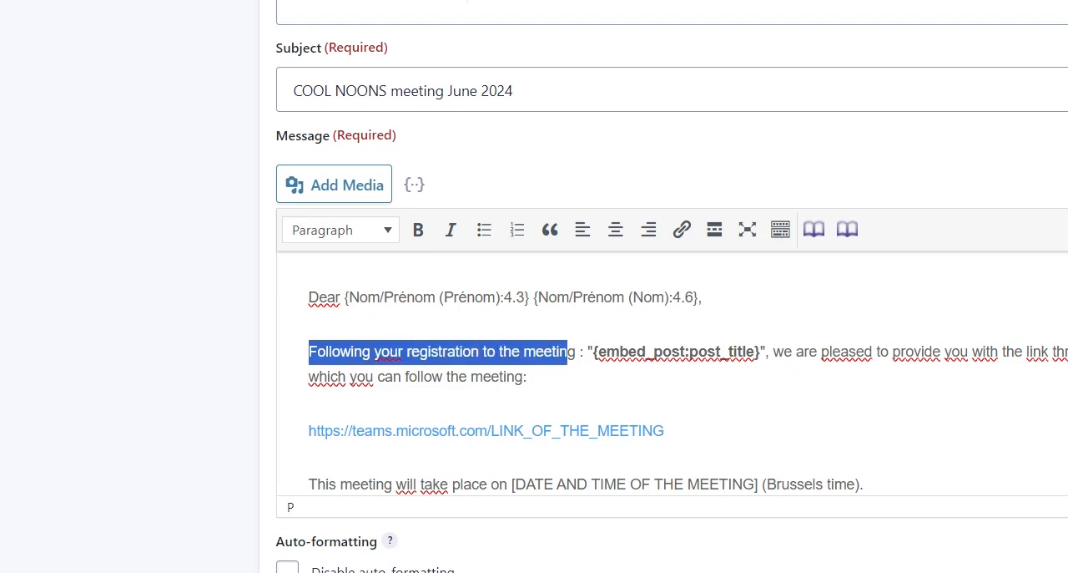
left_click(420, 430)
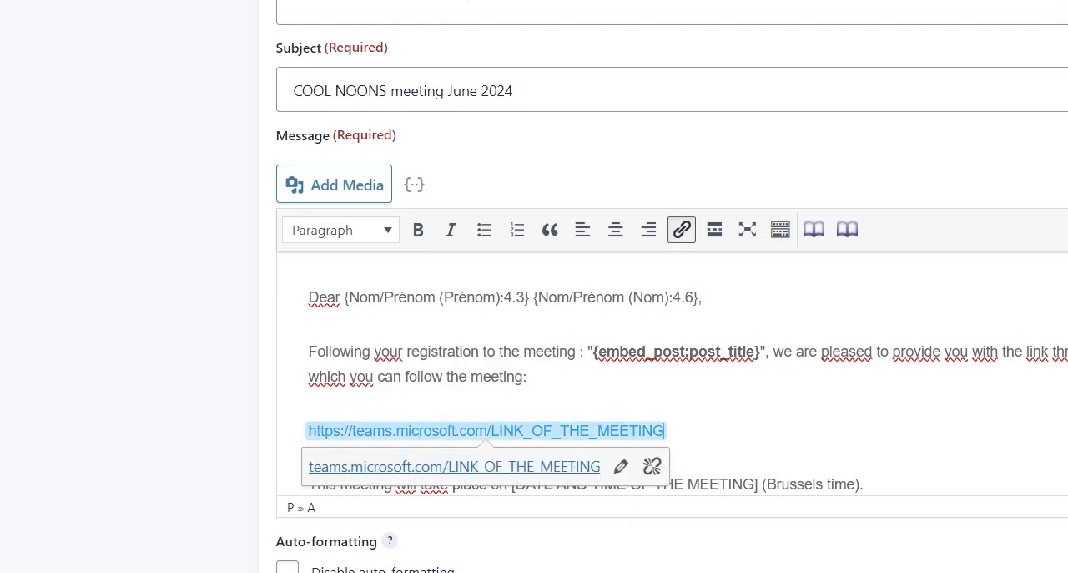
scroll(672, 372, "down", 5)
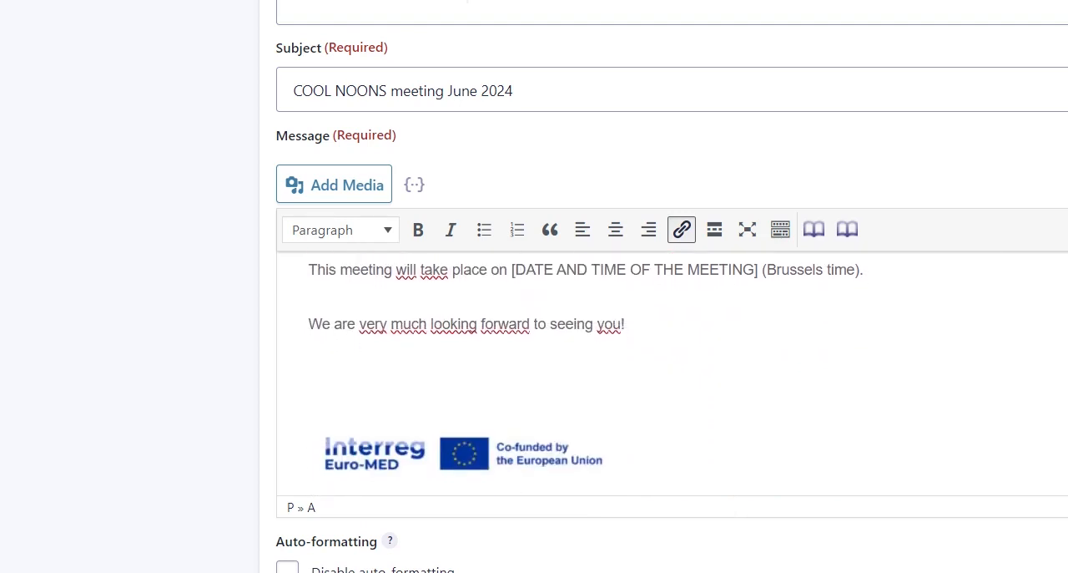
scroll(672, 371, "down", 8)
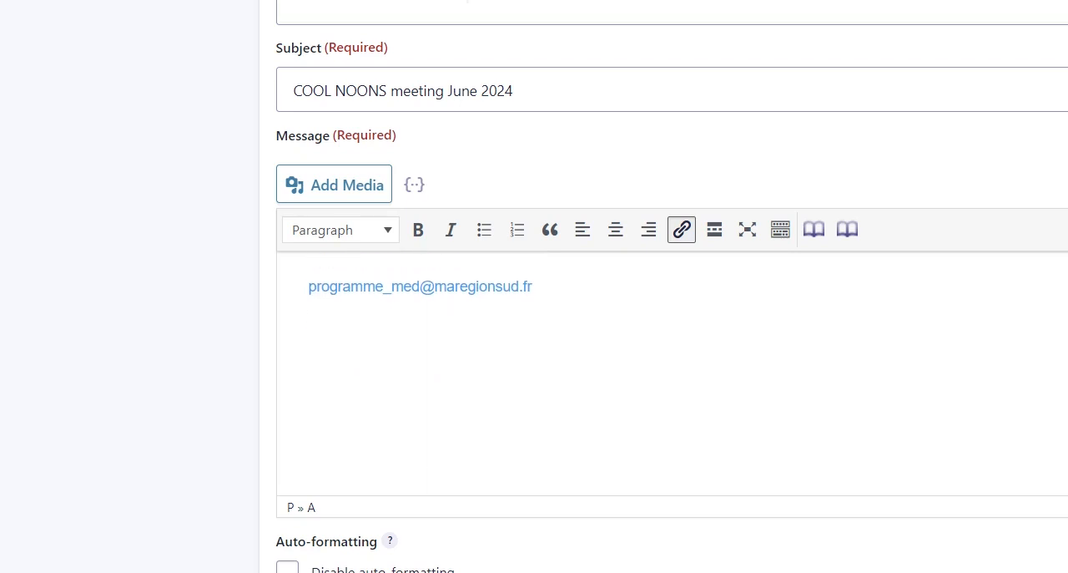
scroll(457, 368, "up", 5)
scroll(456, 368, "up", 6)
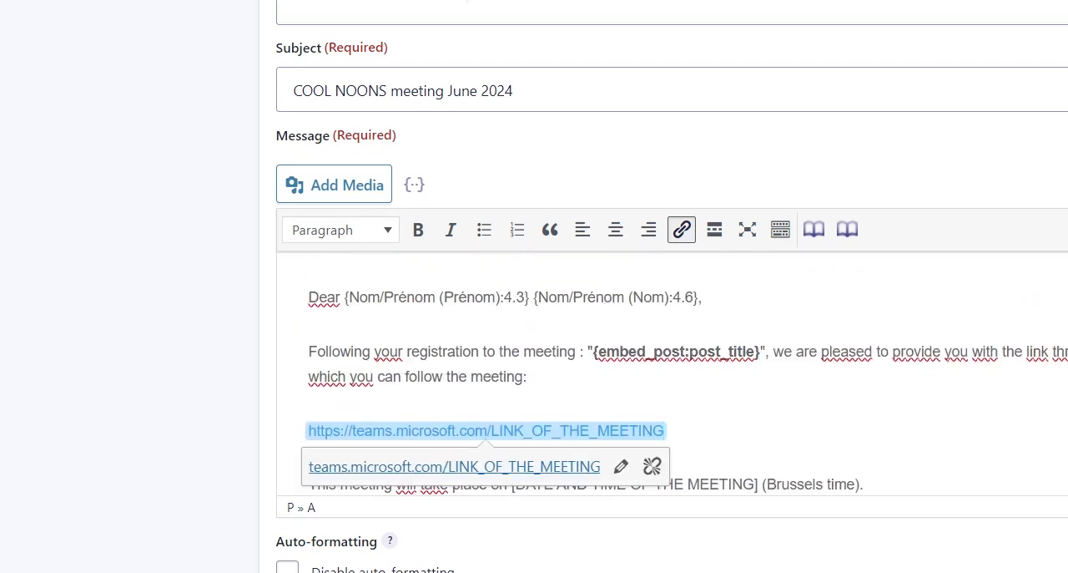
left_click(527, 377)
Enable conditional logic on the registrant notification, sending it only if "I will attend the event:" is "In Marseille".
scroll(632, 542, "down", 2)
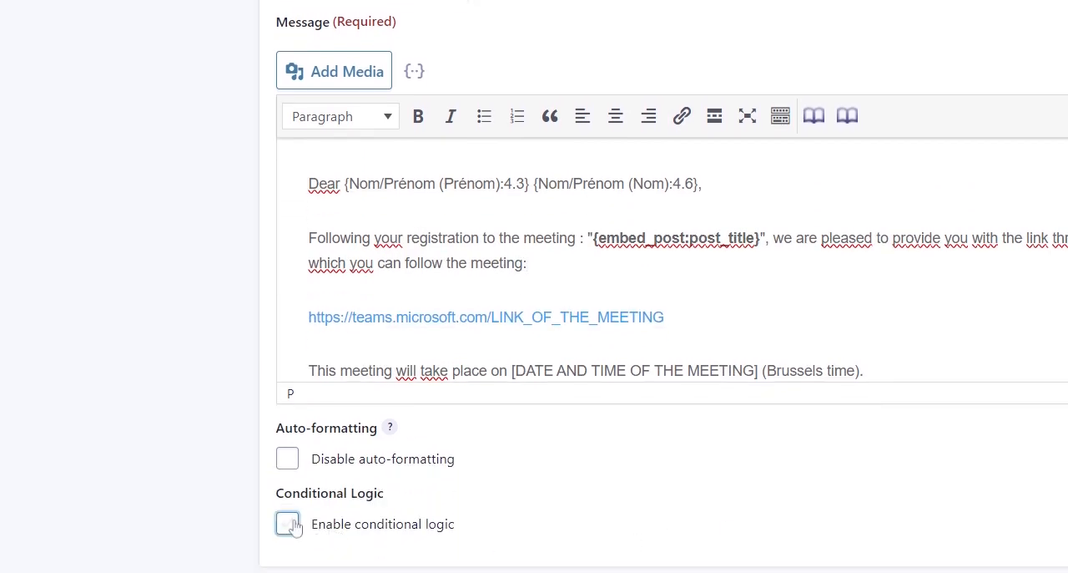
left_click(287, 525)
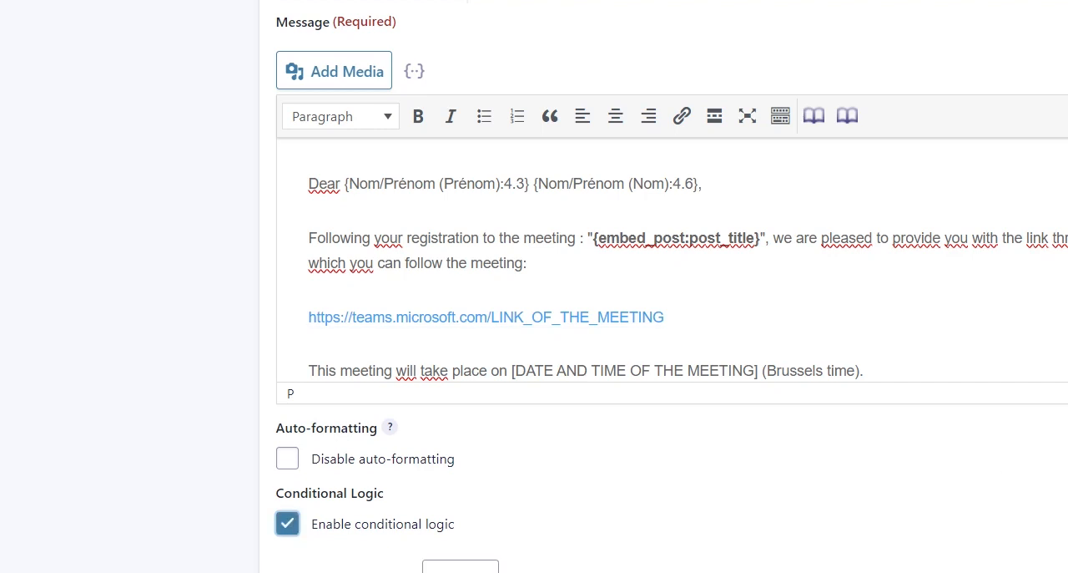
scroll(593, 373, "down", 3)
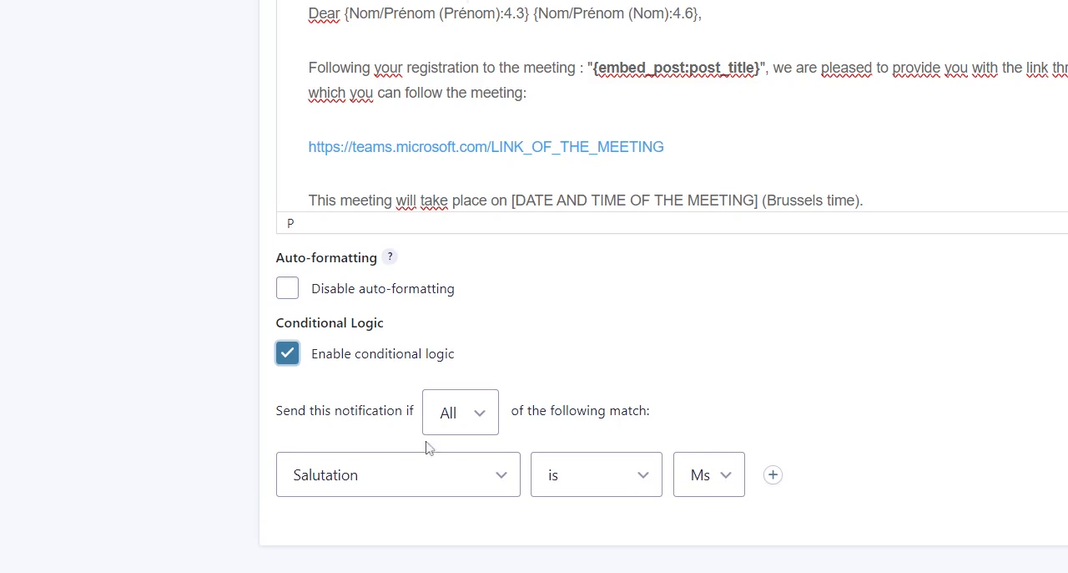
left_click(477, 482)
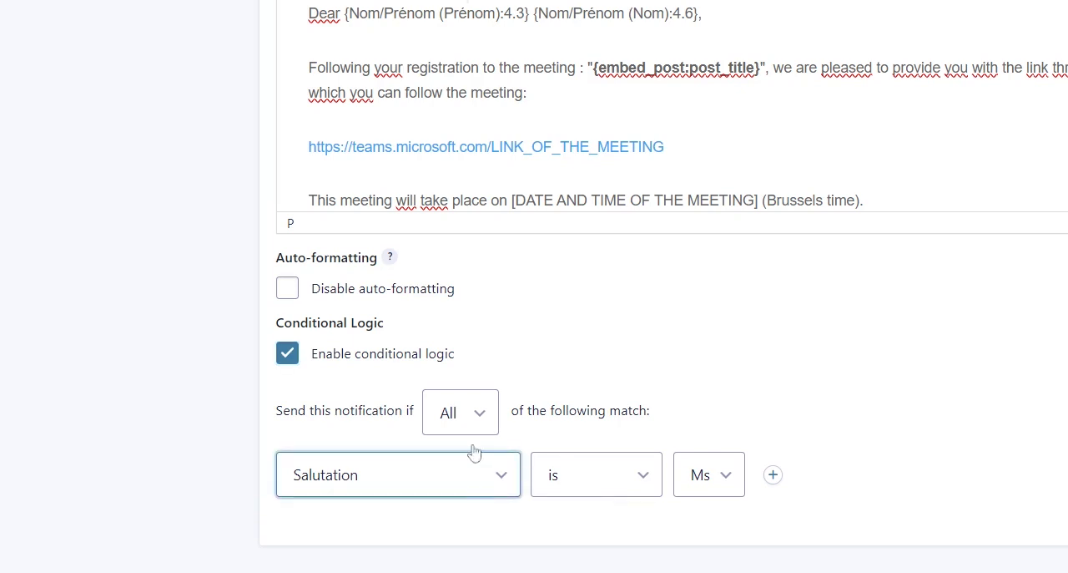
left_click(519, 265)
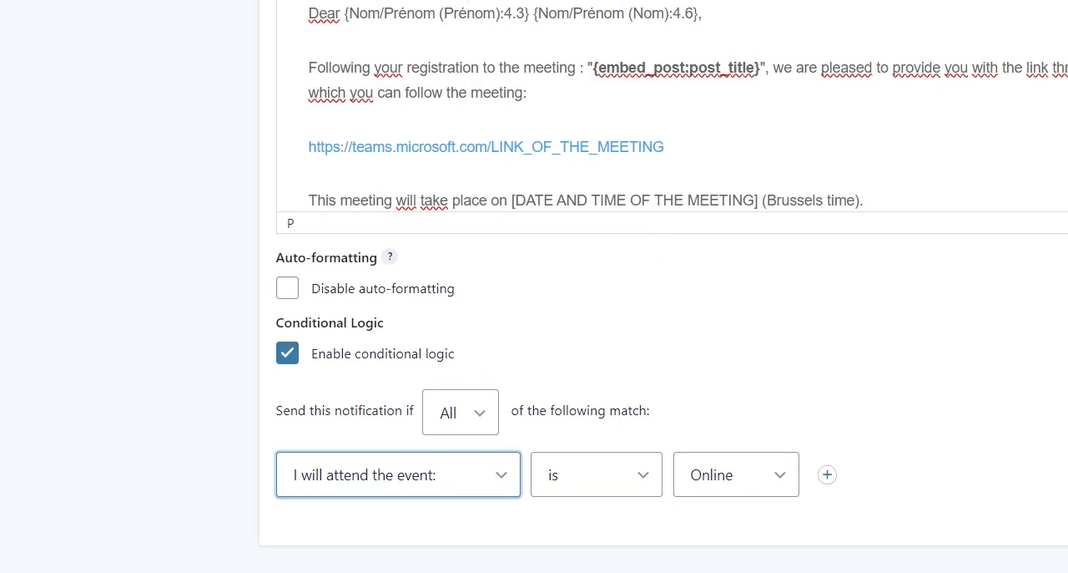
left_click(461, 93)
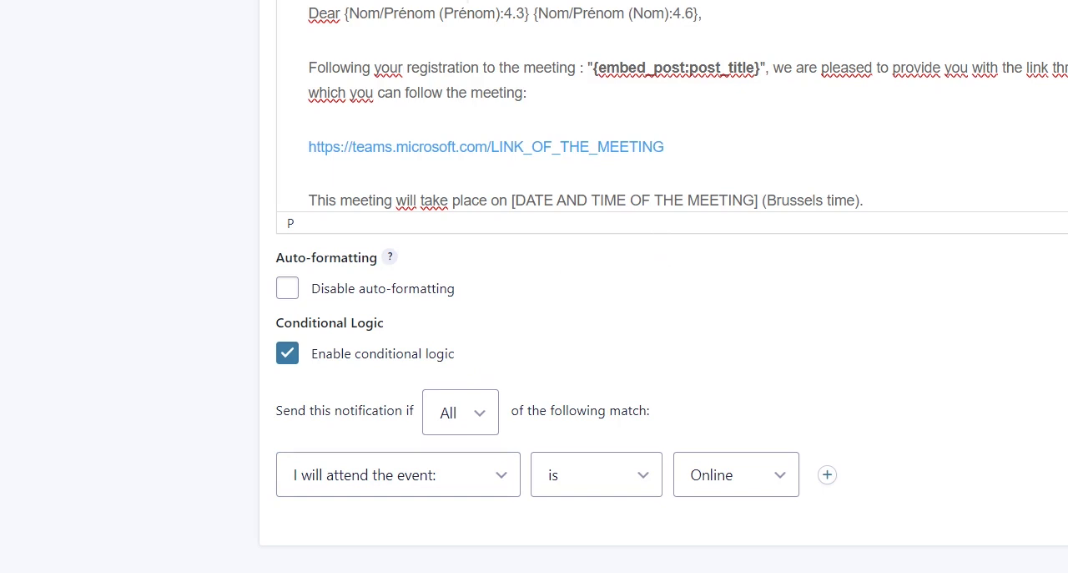
left_click(707, 486)
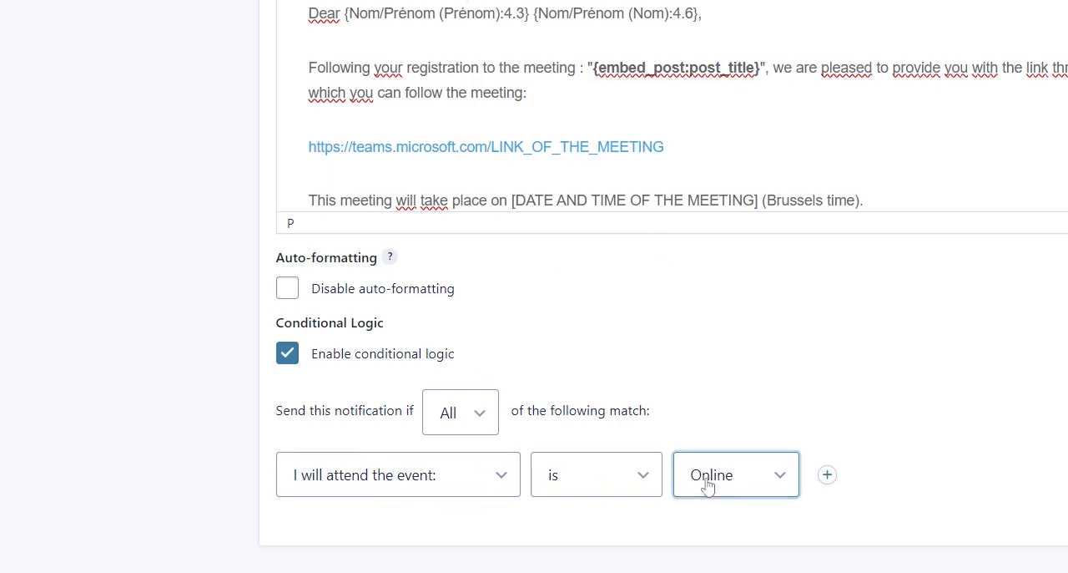
left_click(740, 531)
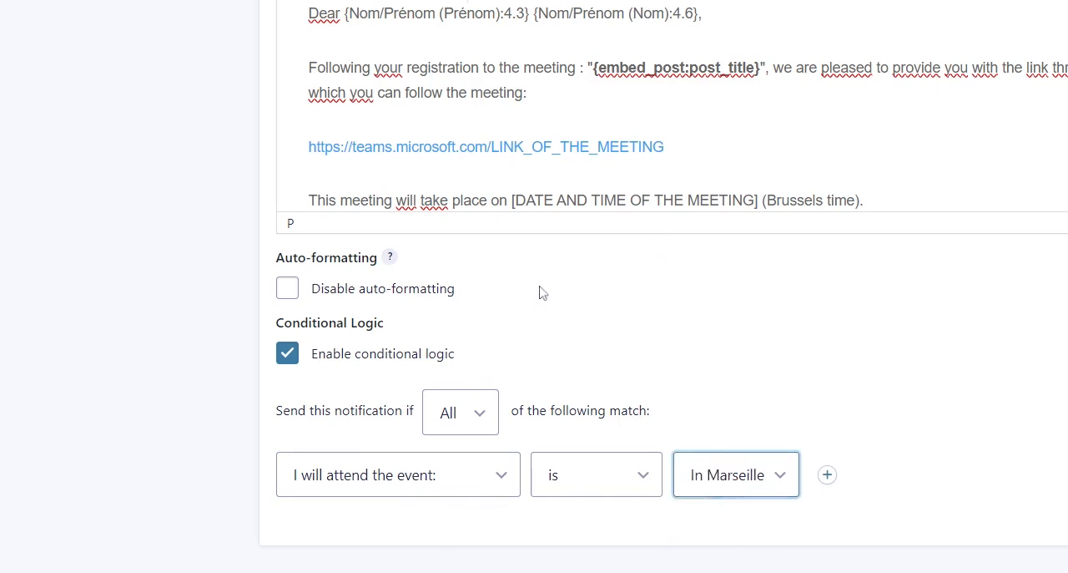